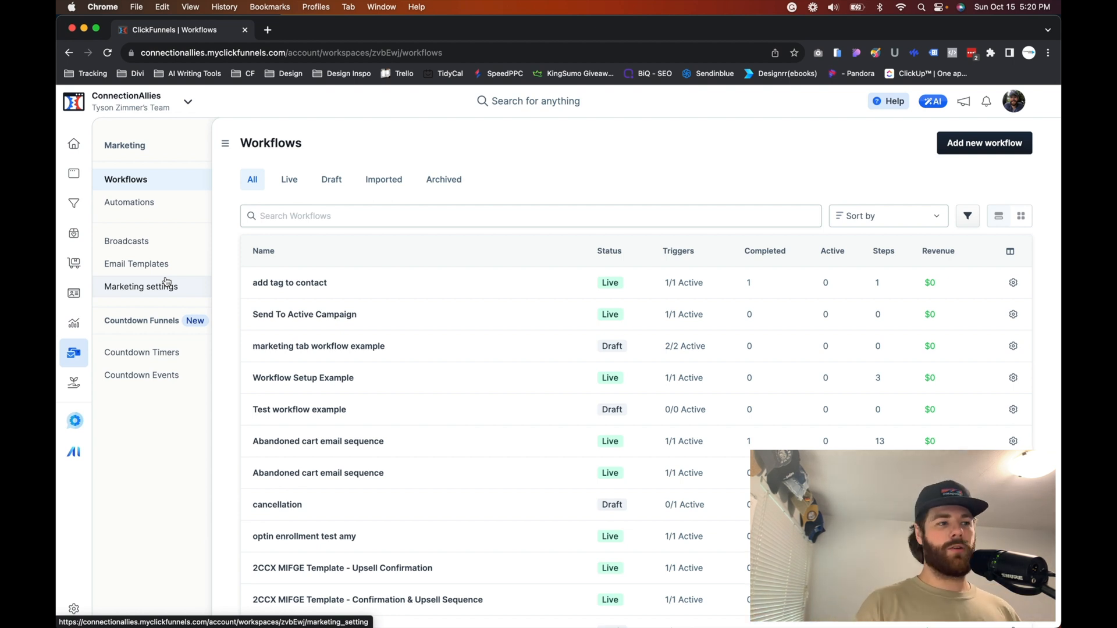
Create a new email broadcast and start its email from a blank template.
{"action": "left_click", "coordinate": [149, 242]}
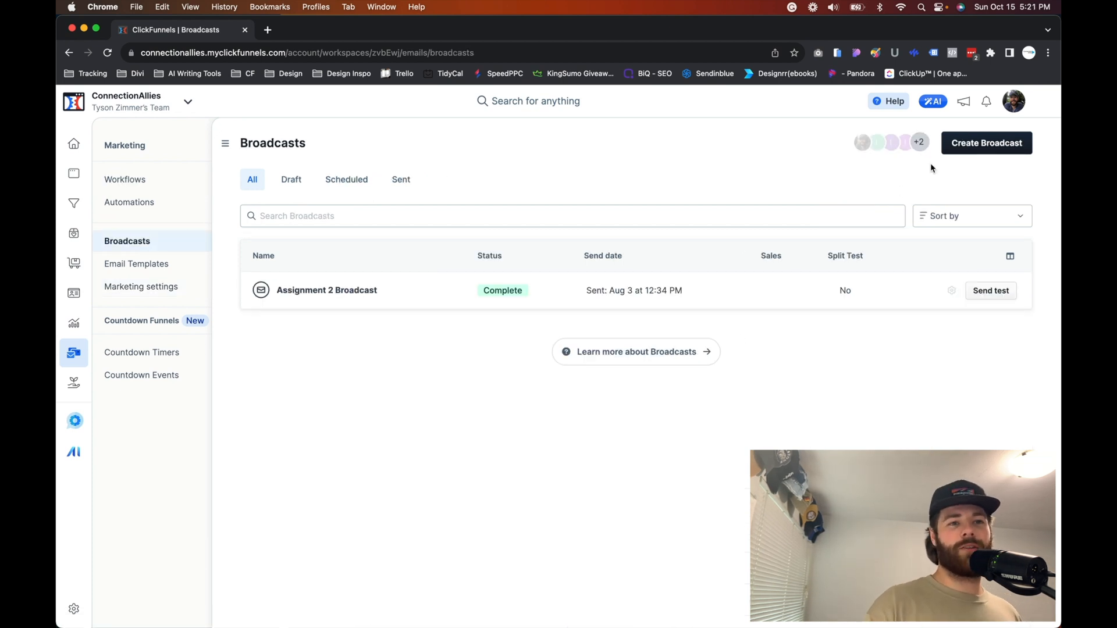
{"action": "left_click", "coordinate": [977, 143]}
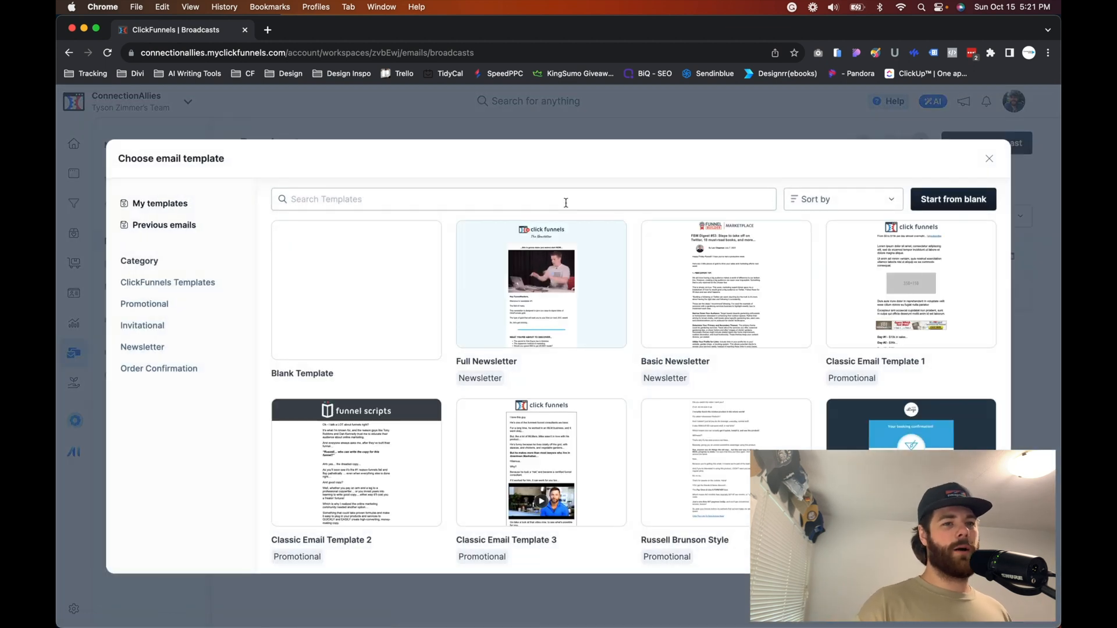
{"action": "mouse_move", "coordinate": [541, 305]}
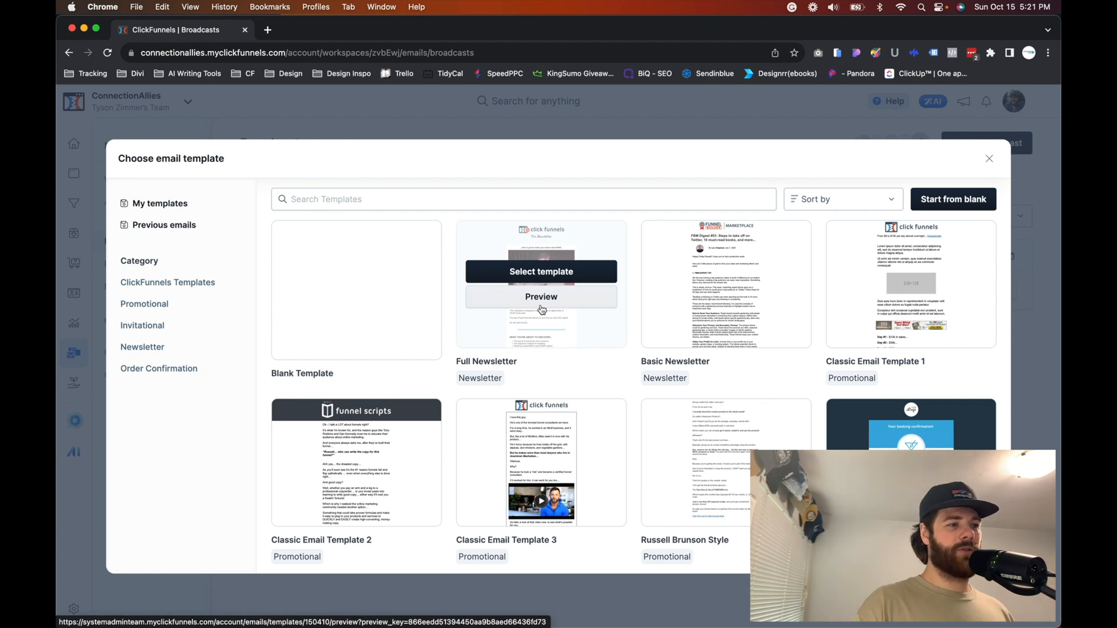
{"action": "left_click", "coordinate": [155, 287]}
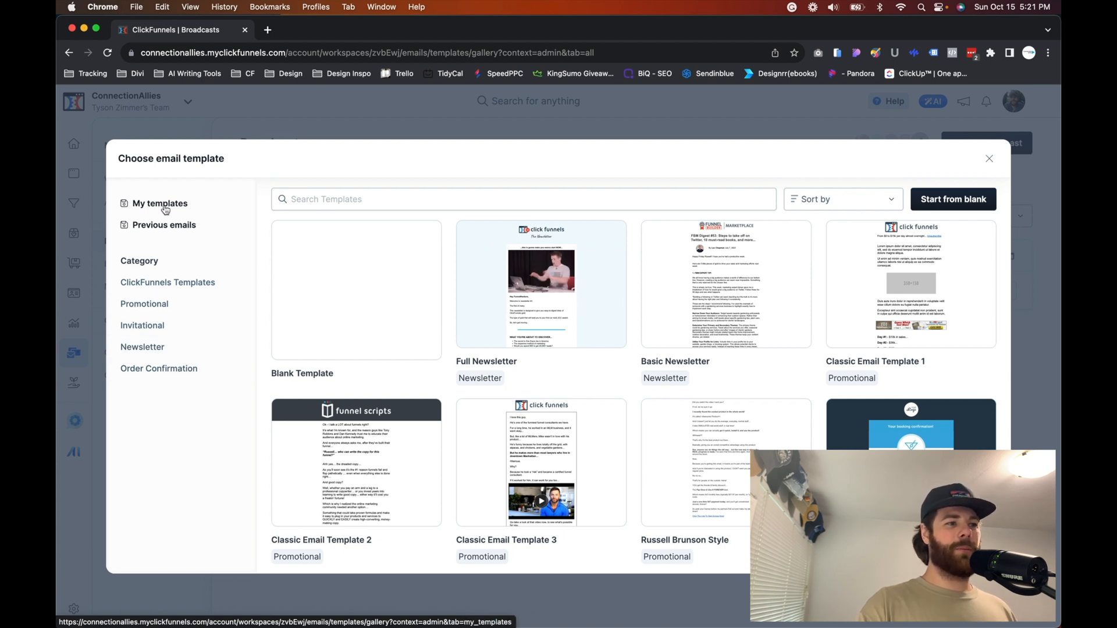
{"action": "left_click", "coordinate": [970, 199]}
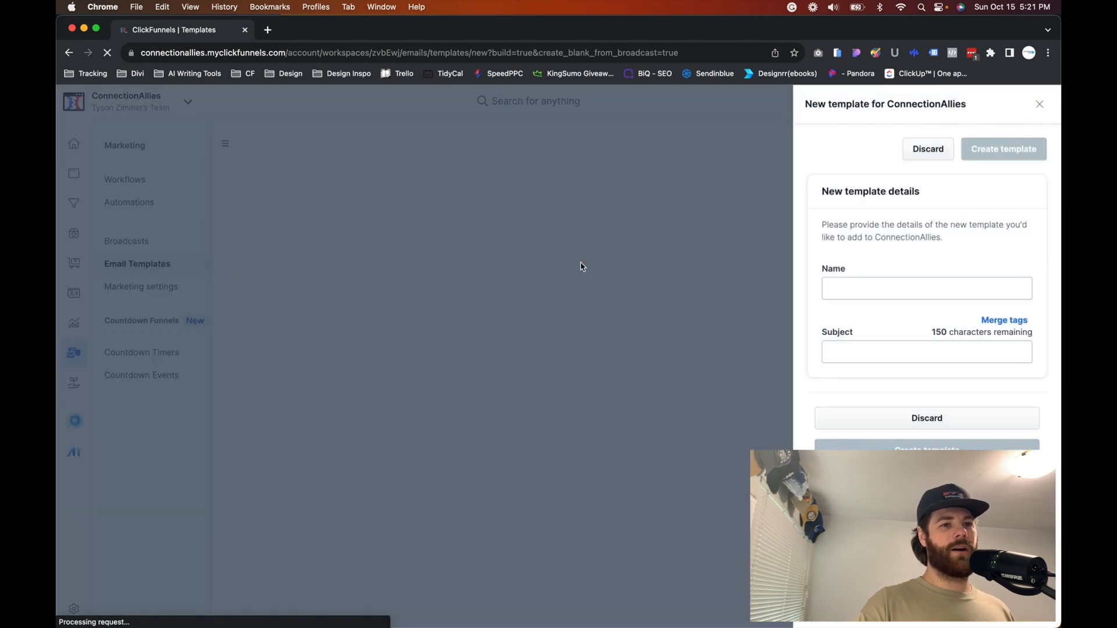
Create the template with the name "New template for video" and the subject "You are awesome".
{"action": "left_click", "coordinate": [860, 289]}
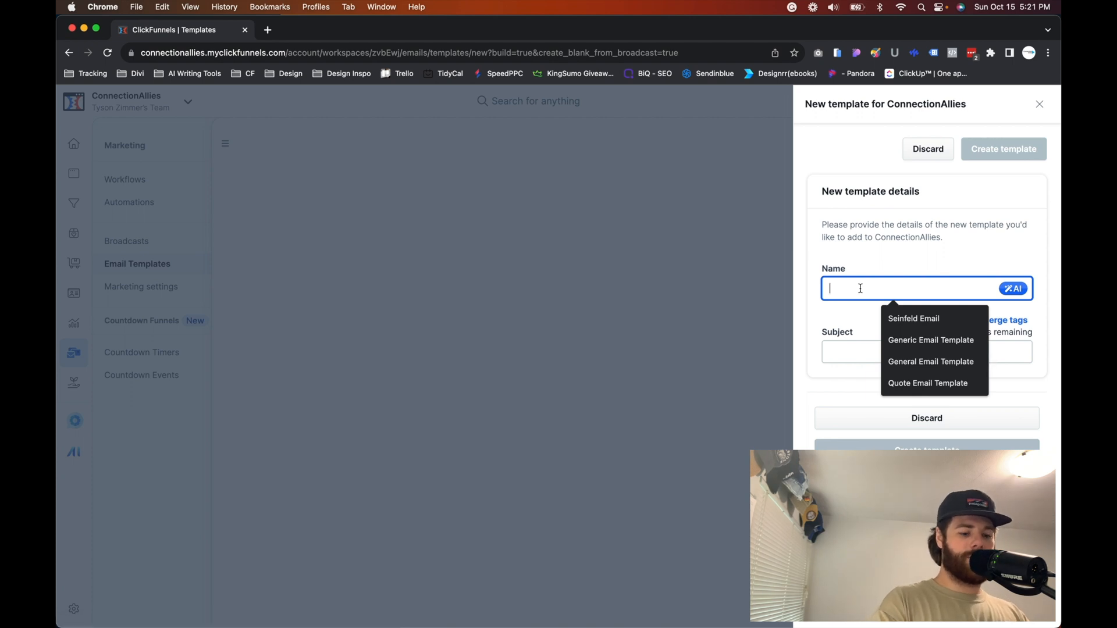
{"action": "type", "text": "New "}
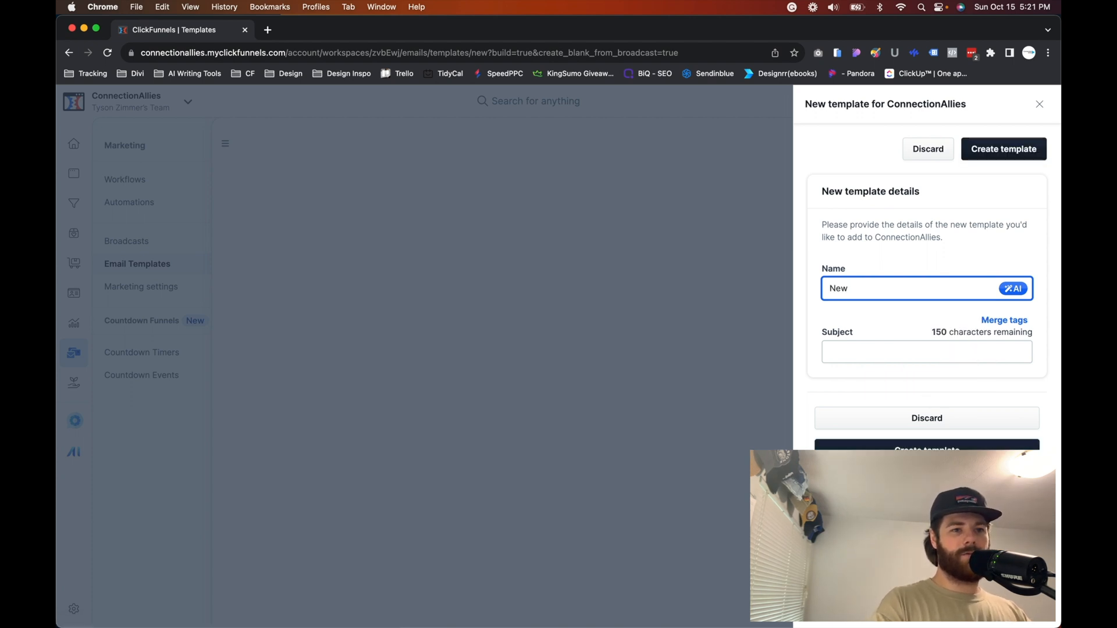
{"action": "type", "text": "template for video"}
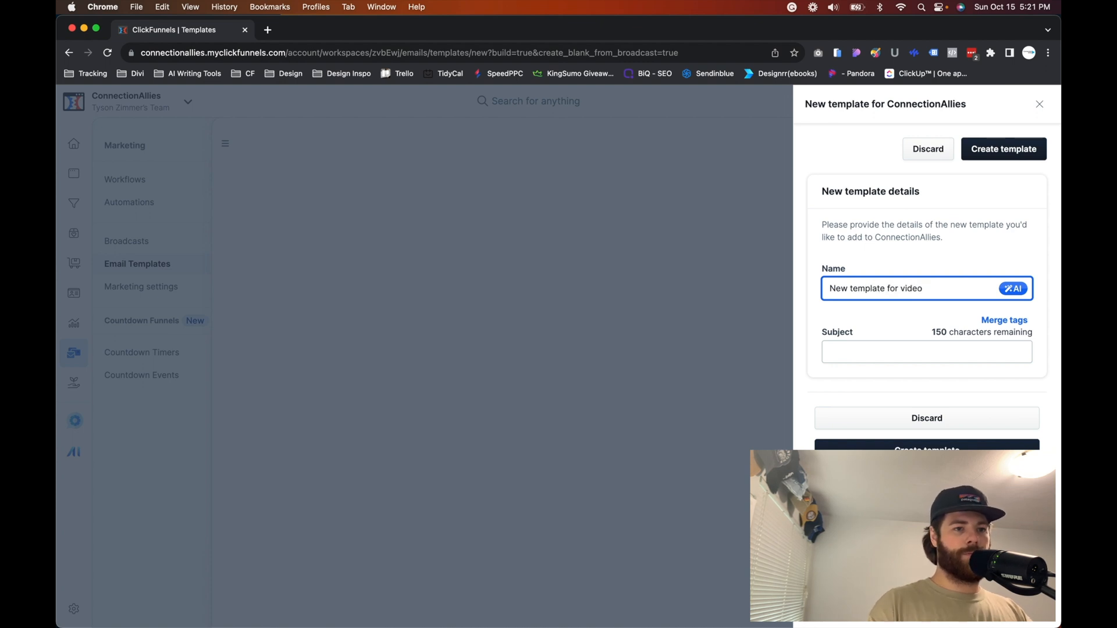
{"action": "key", "text": "Tab"}
{"action": "key", "text": "Tab"}
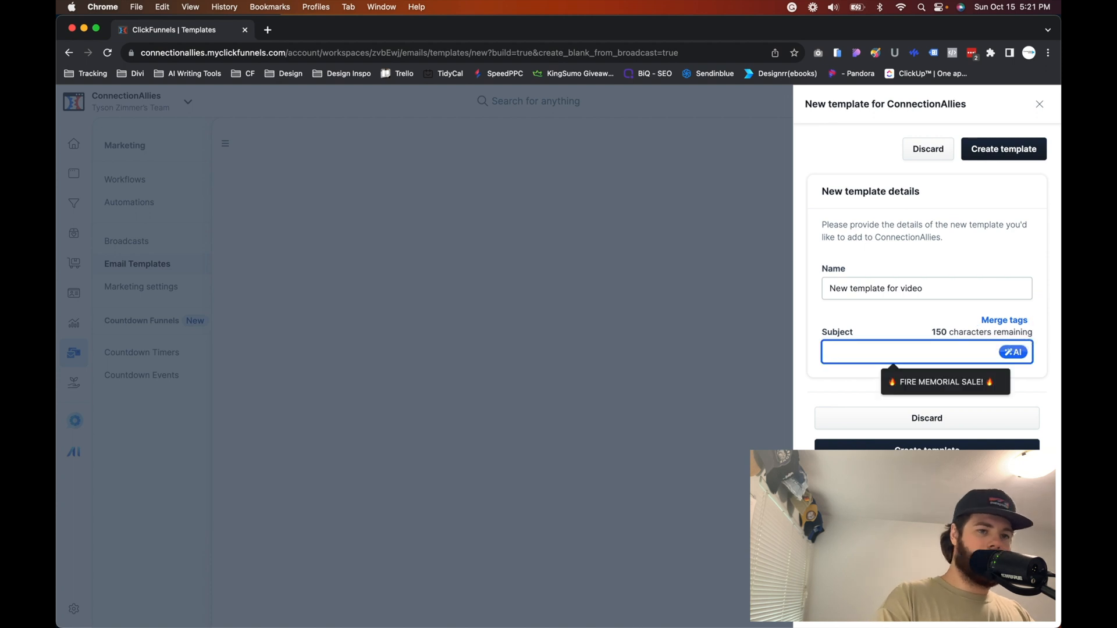
{"action": "type", "text": "You are "}
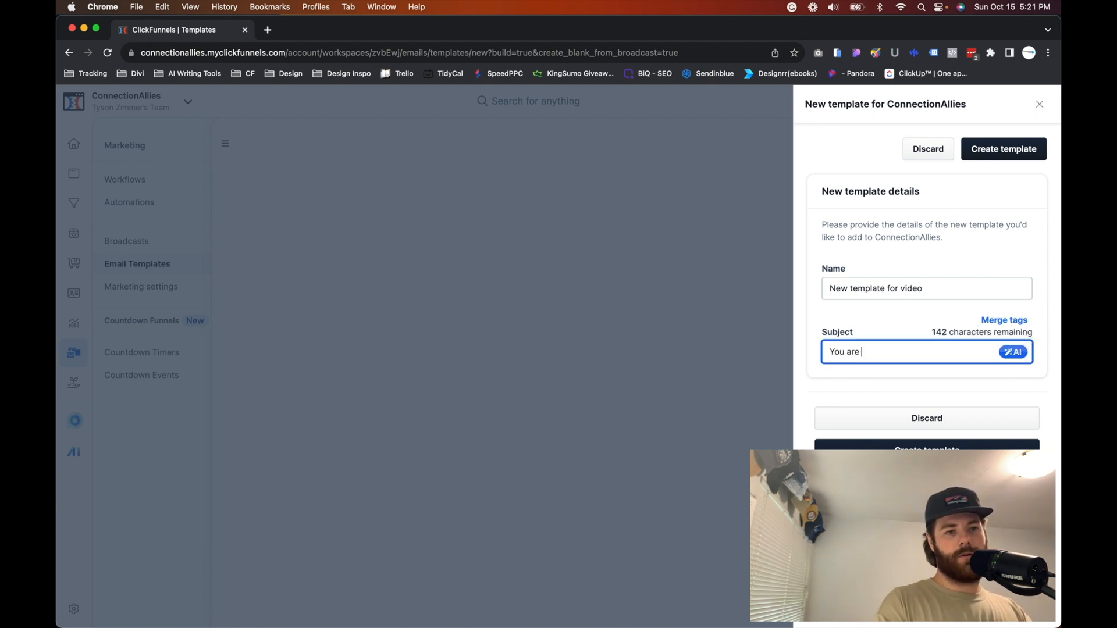
{"action": "type", "text": "awesome"}
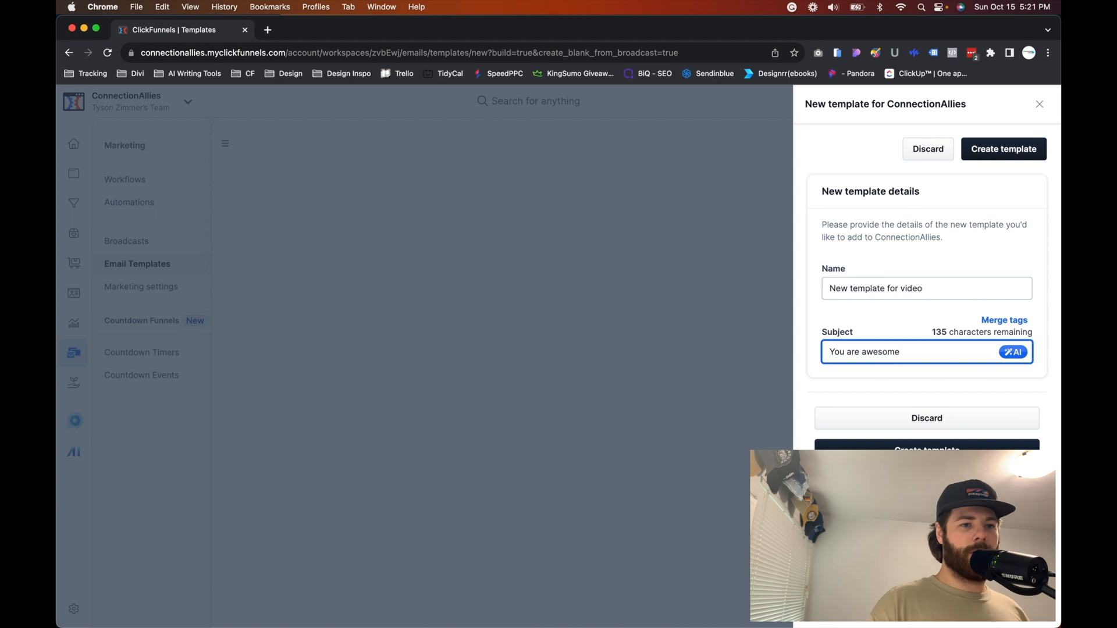
{"action": "left_click", "coordinate": [860, 443]}
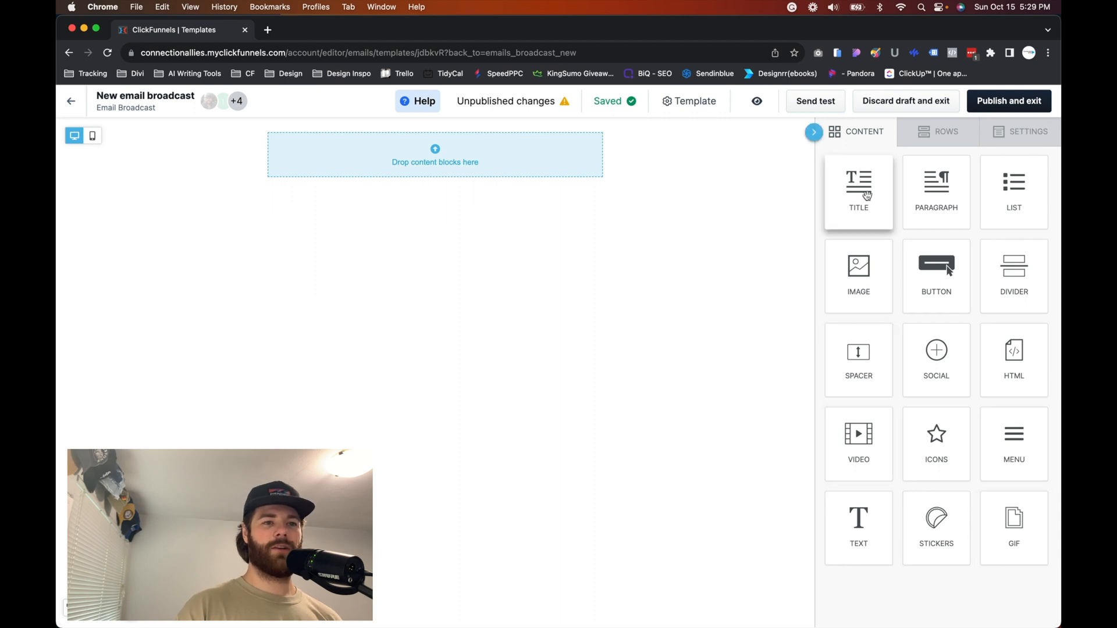
Add a title block to the empty email and place a two-column row with a one-third/two-thirds split beneath it.
{"action": "left_click_drag", "start_coordinate": [867, 195], "coordinate": [492, 146]}
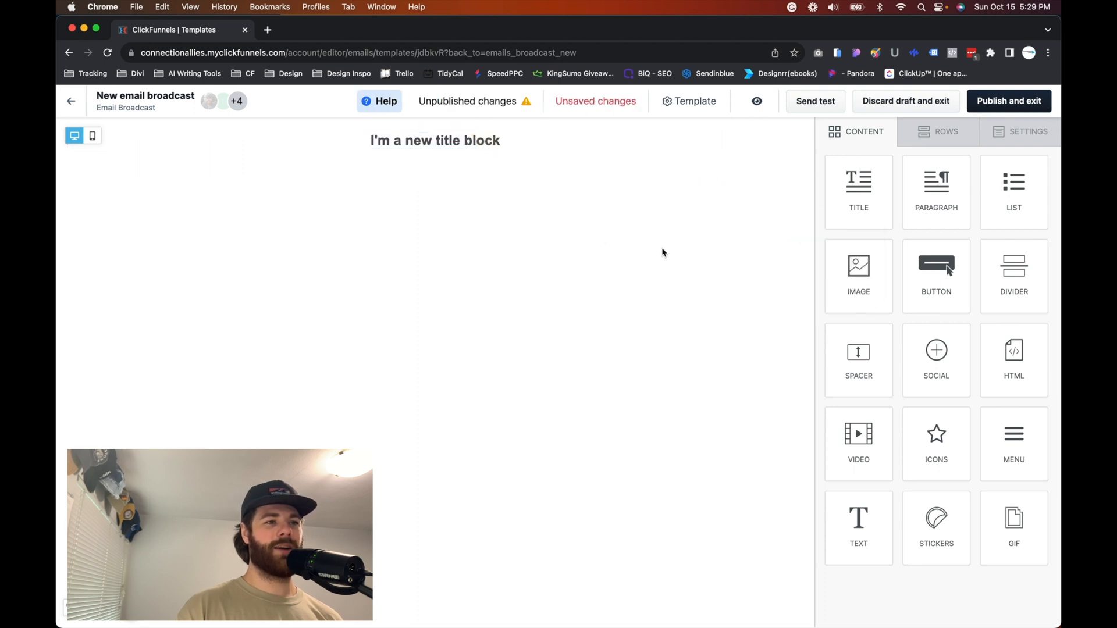
{"action": "left_click", "coordinate": [939, 134]}
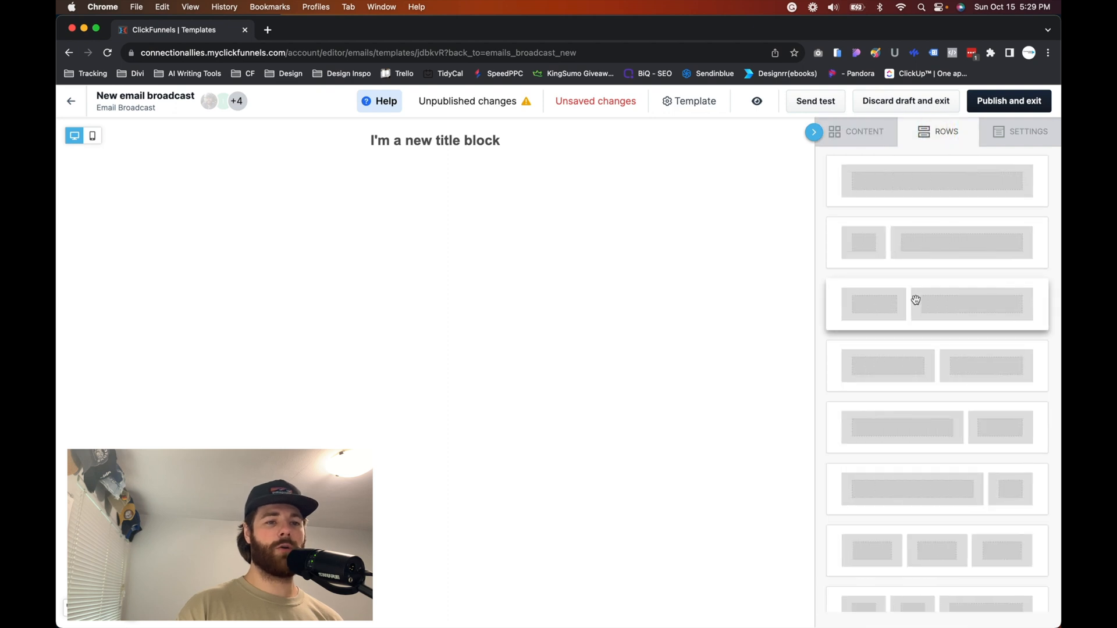
{"action": "scroll", "coordinate": [911, 287], "scroll_direction": "down", "scroll_amount": 5}
{"action": "scroll", "coordinate": [912, 287], "scroll_direction": "up", "scroll_amount": 5}
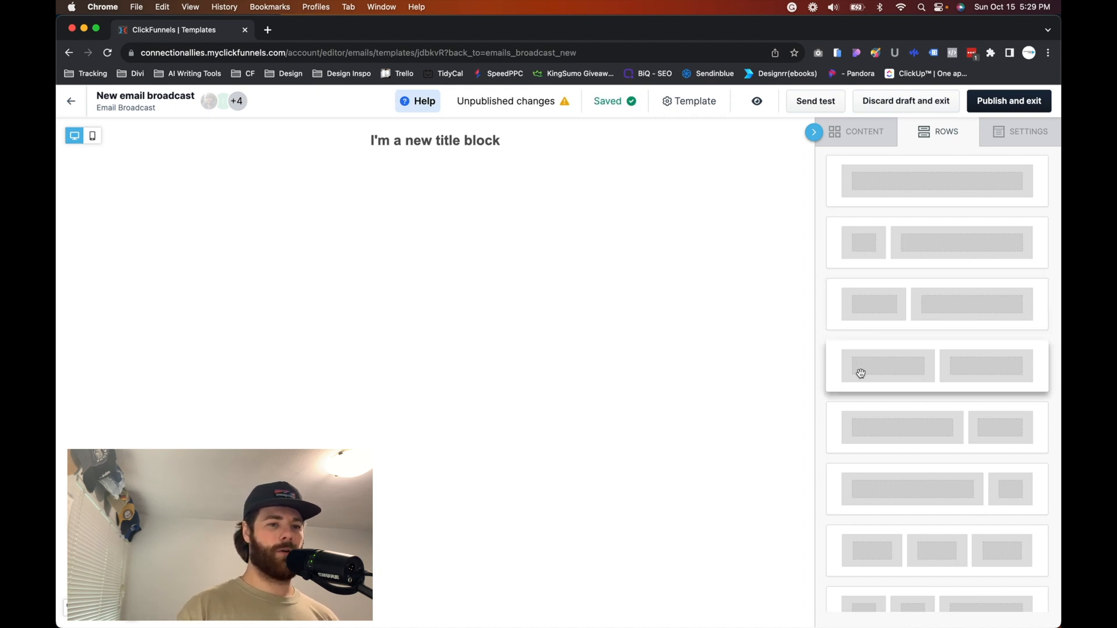
{"action": "left_click_drag", "start_coordinate": [930, 312], "coordinate": [372, 147]}
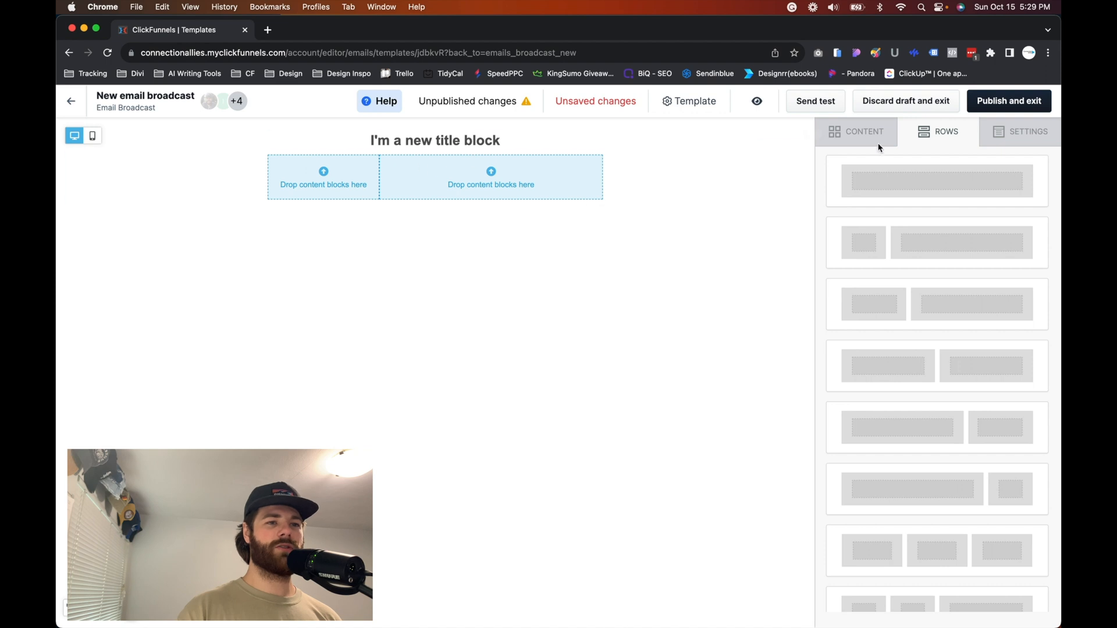
Place an image block in the row's wide column and a paragraph block in its narrow column.
{"action": "left_click", "coordinate": [863, 131]}
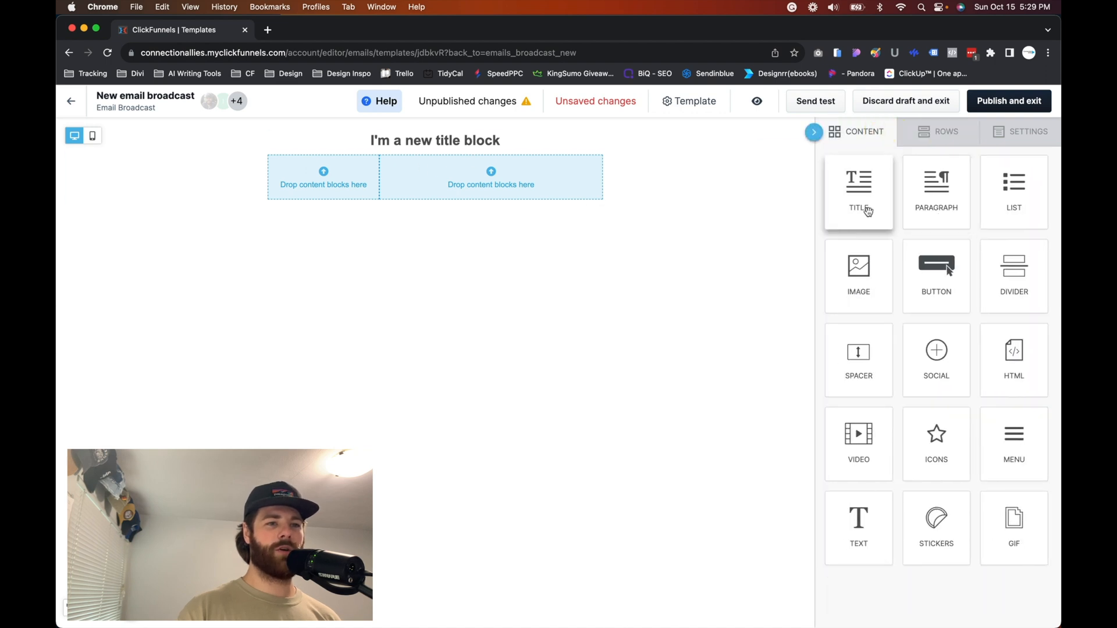
{"action": "left_click_drag", "start_coordinate": [865, 281], "coordinate": [524, 182]}
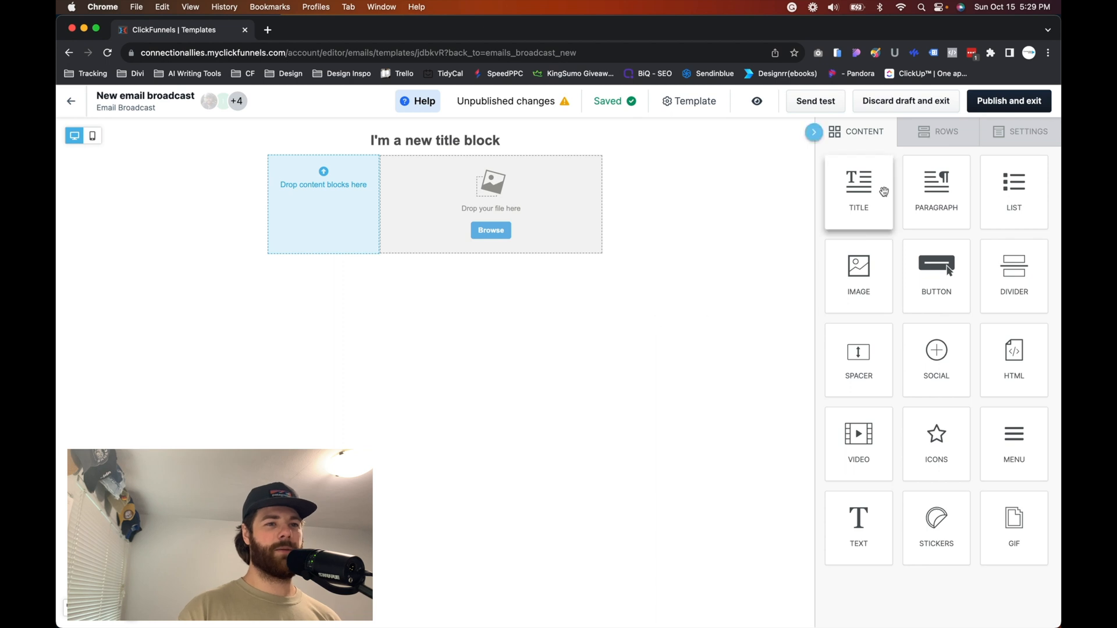
{"action": "left_click_drag", "start_coordinate": [958, 192], "coordinate": [317, 177]}
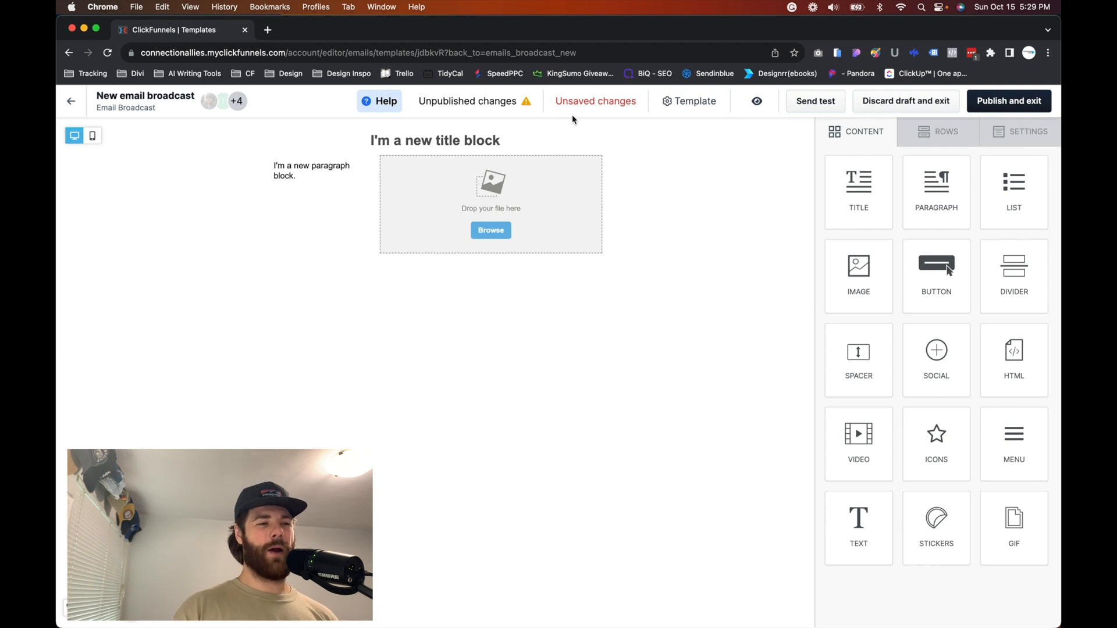
Set the email's content area width to 600px, and try left alignment before returning it to center.
{"action": "left_click", "coordinate": [918, 132]}
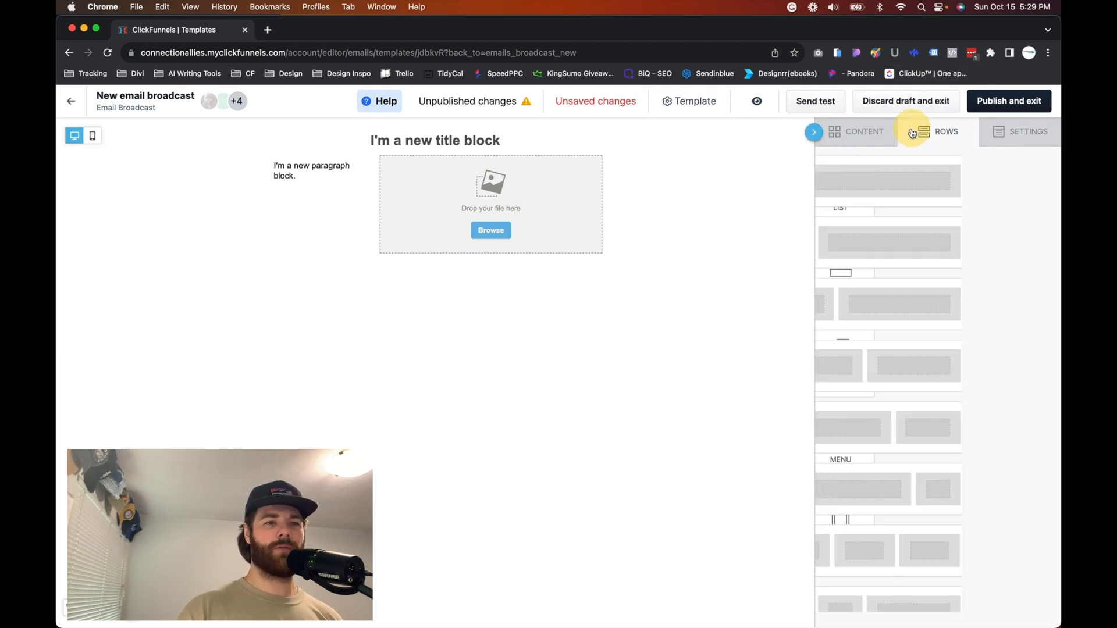
{"action": "left_click", "coordinate": [998, 132]}
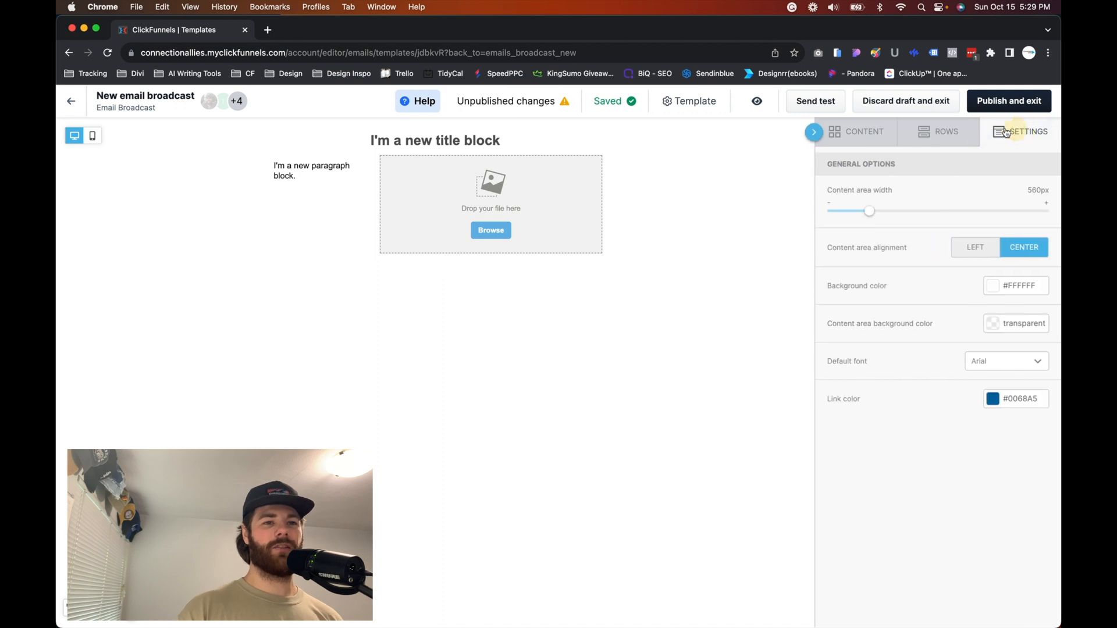
{"action": "left_click_drag", "start_coordinate": [870, 210], "coordinate": [897, 208]}
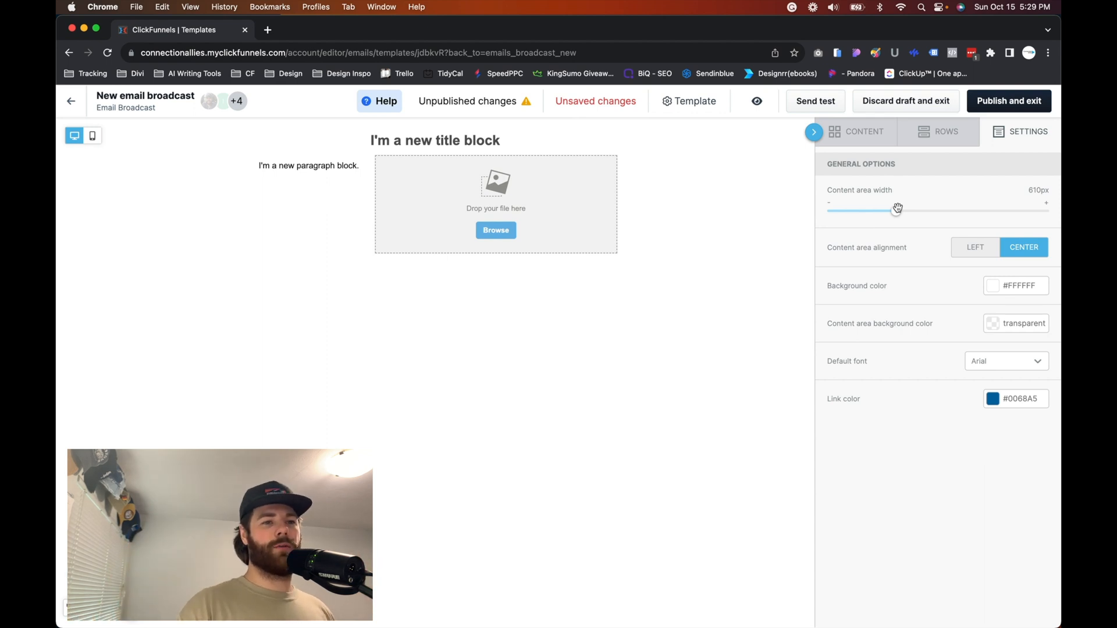
{"action": "mouse_move", "coordinate": [897, 208]}
{"action": "left_mouse_down"}
{"action": "mouse_move", "coordinate": [954, 214]}
{"action": "mouse_move", "coordinate": [854, 218]}
{"action": "mouse_move", "coordinate": [893, 224]}
{"action": "left_mouse_up"}
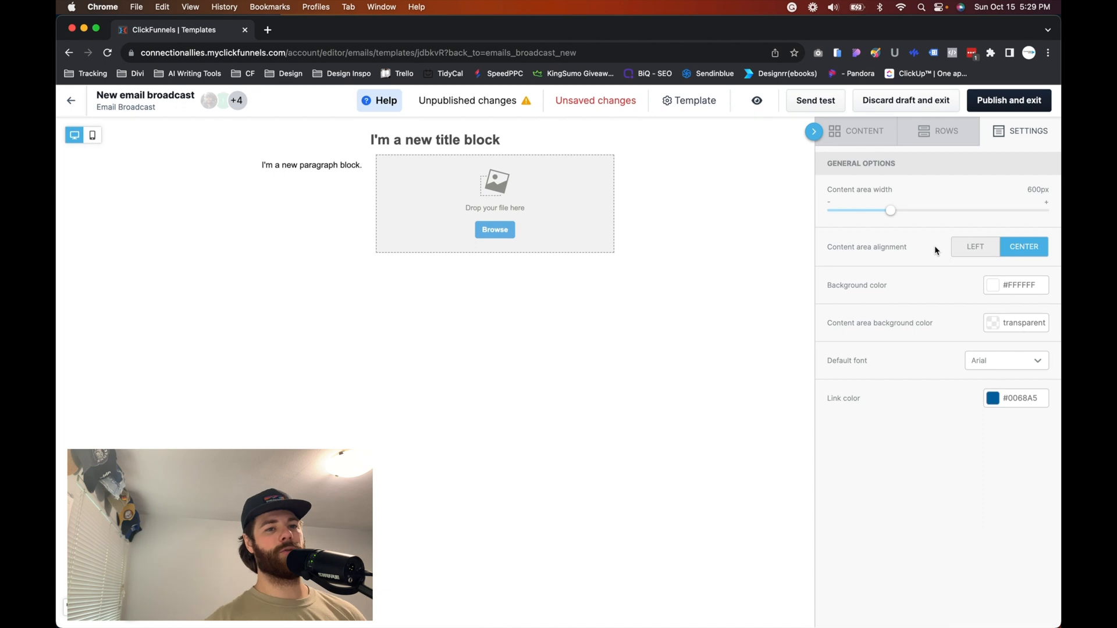
{"action": "left_click", "coordinate": [967, 250]}
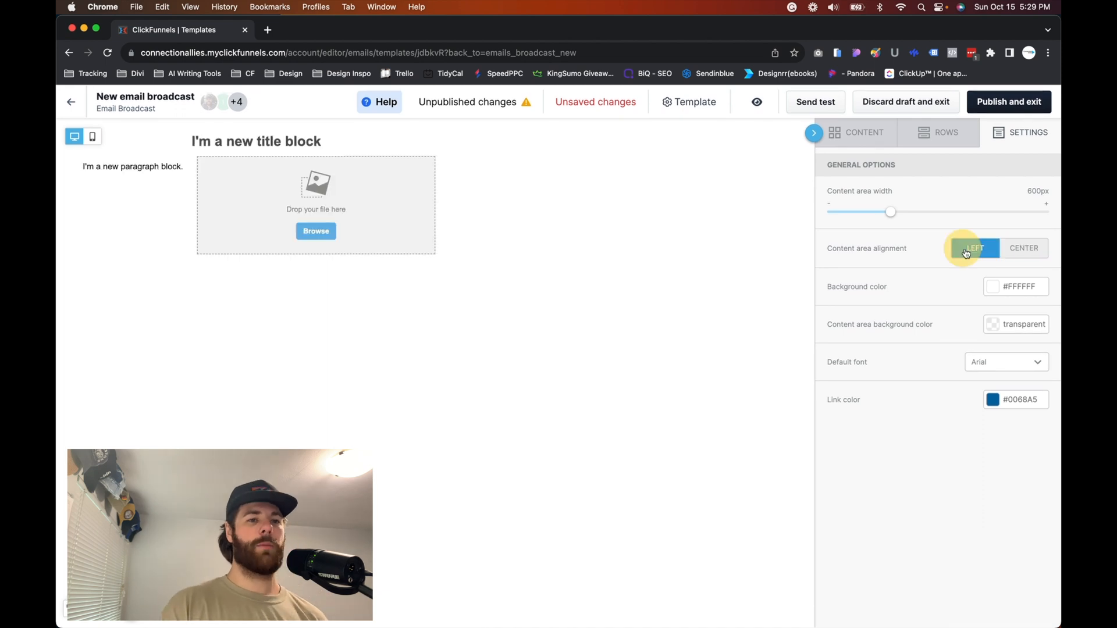
{"action": "left_click", "coordinate": [1018, 247]}
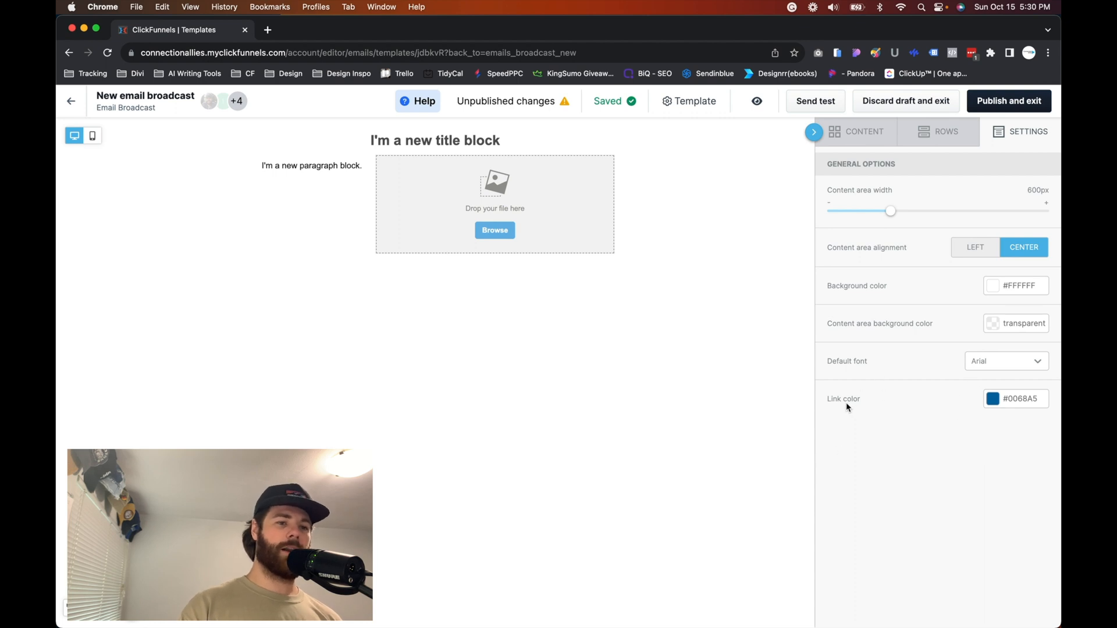
Append the placeholder text "asdfsdafsdfsad f" to the end of the title block's text.
{"action": "left_click", "coordinate": [857, 131]}
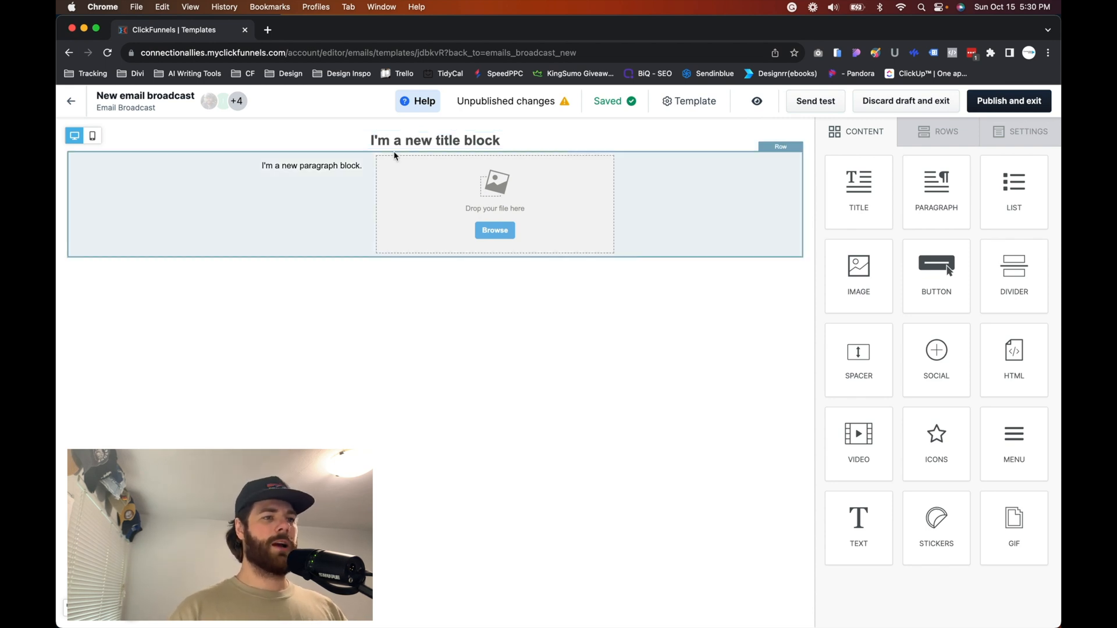
{"action": "left_click", "coordinate": [396, 124]}
{"action": "left_click", "coordinate": [412, 145]}
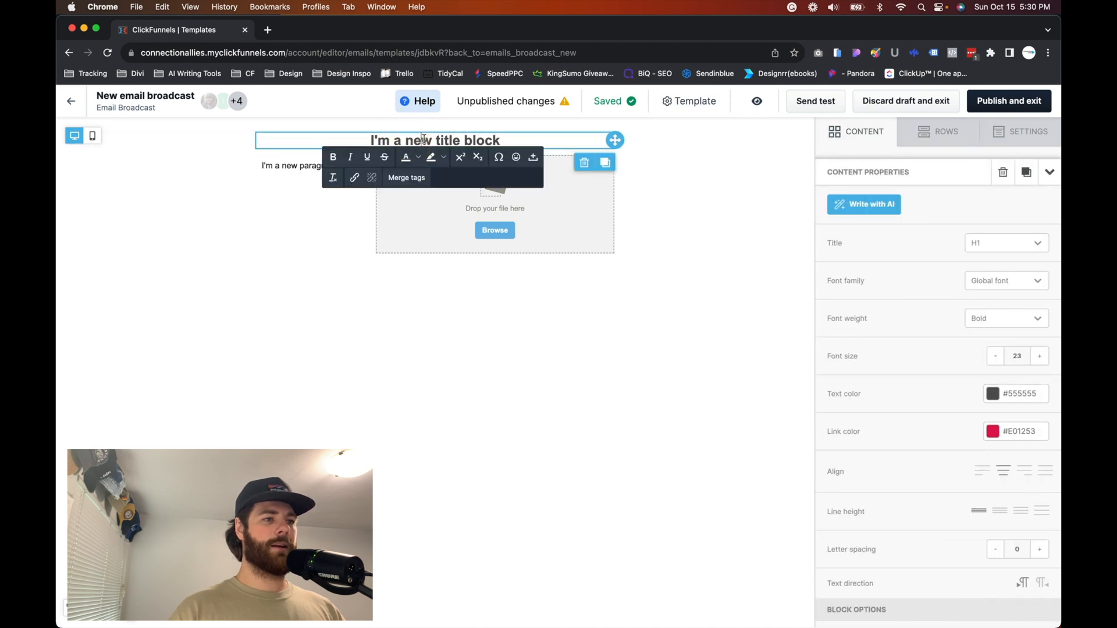
{"action": "double_click", "coordinate": [424, 139]}
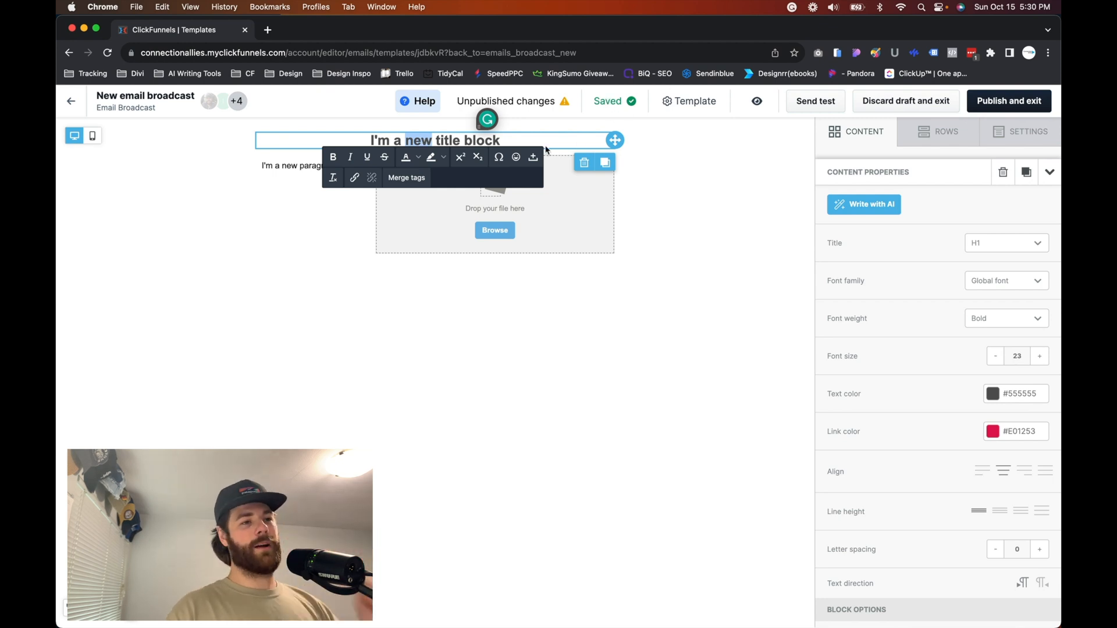
{"action": "left_click", "coordinate": [514, 141]}
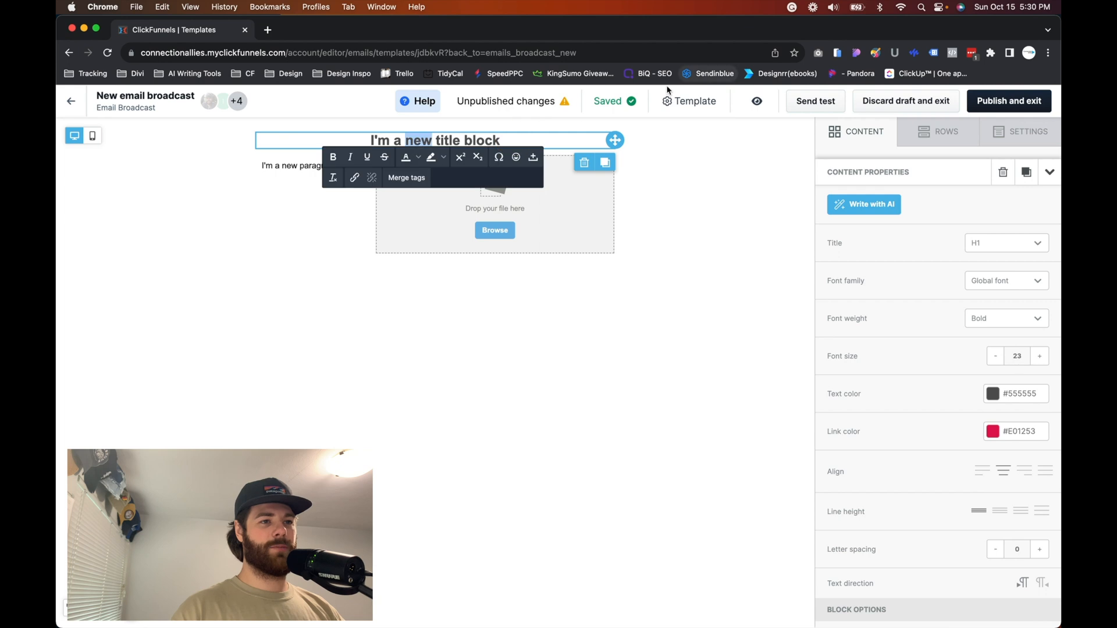
{"action": "left_click", "coordinate": [503, 140]}
{"action": "type", "text": "asd"}
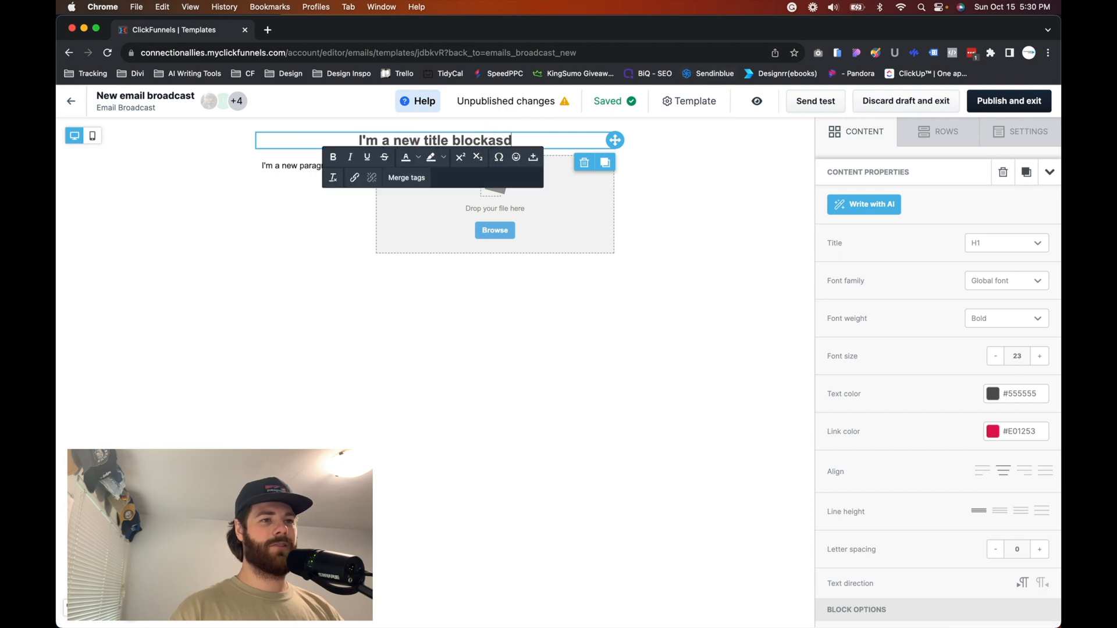
{"action": "type", "text": "fsdafsdfsad f"}
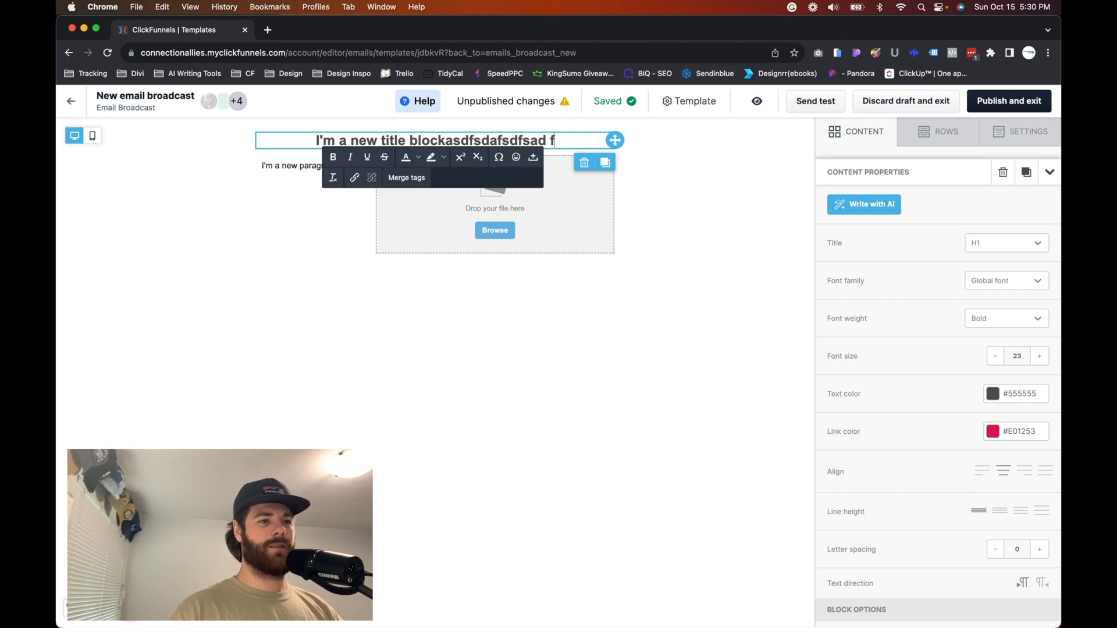
{"action": "left_click", "coordinate": [763, 154]}
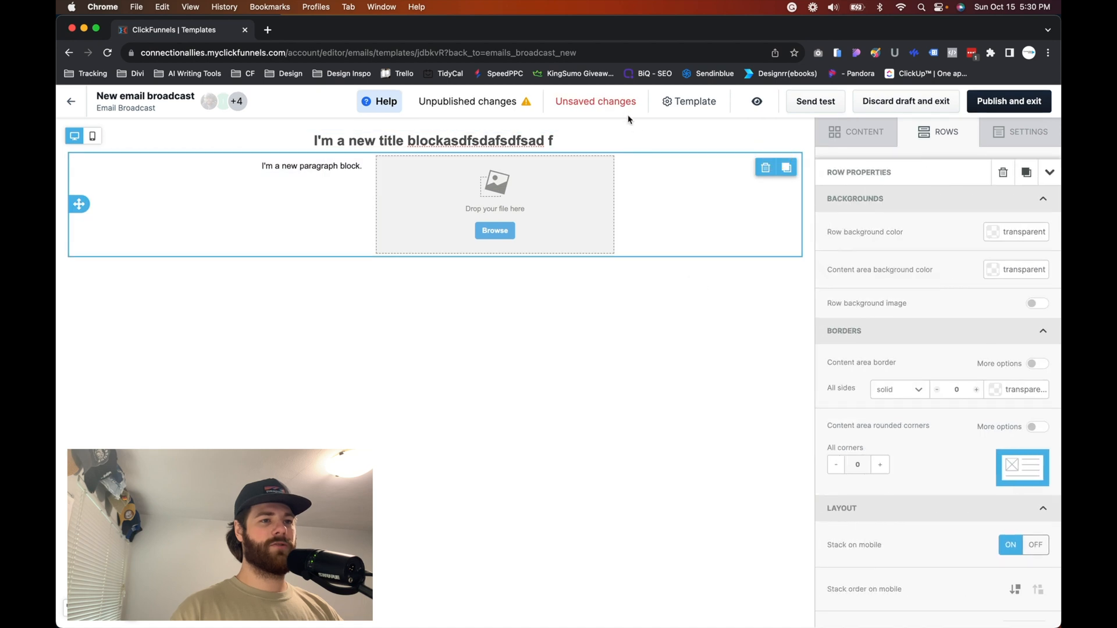
{"action": "left_click", "coordinate": [620, 316]}
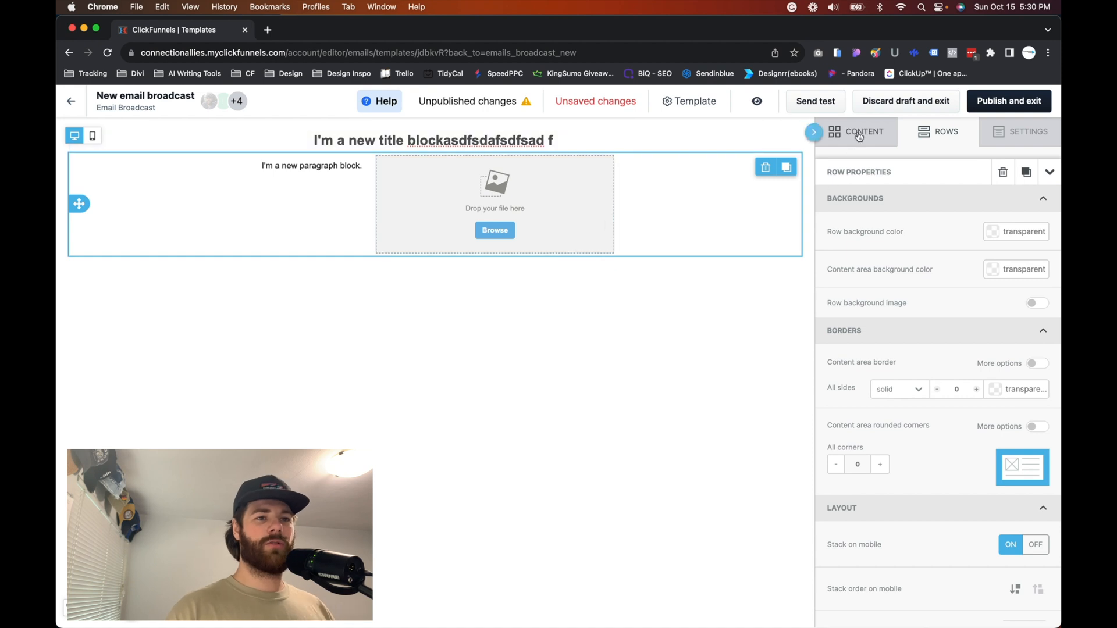
Replace the title block's text with "You are awesome~!".
{"action": "left_click", "coordinate": [692, 101]}
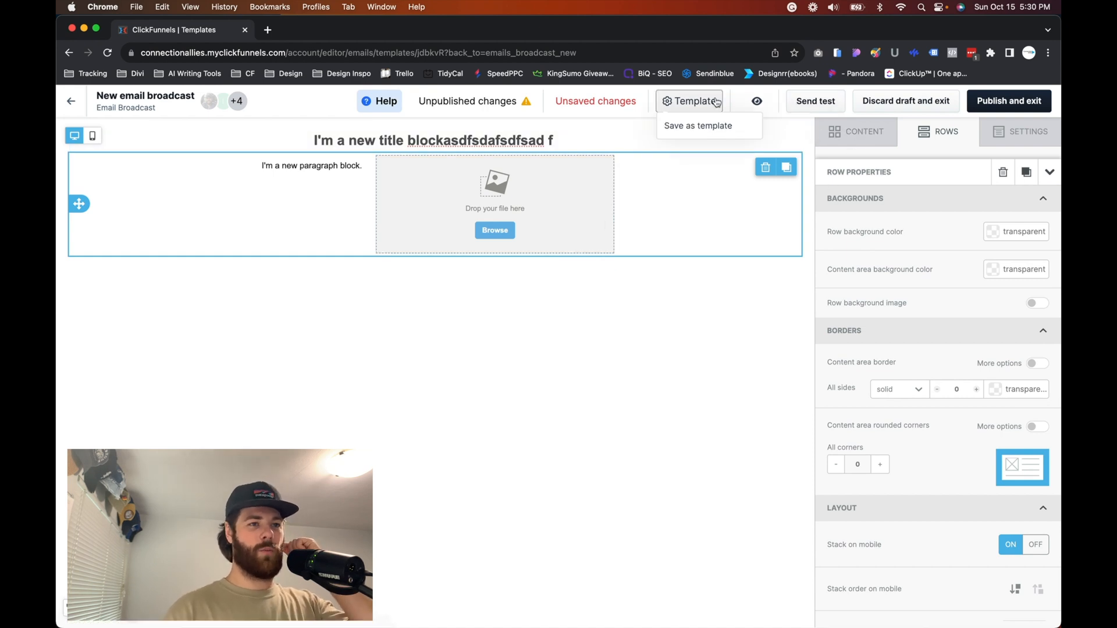
{"action": "left_click", "coordinate": [576, 140]}
{"action": "left_click", "coordinate": [549, 140]}
{"action": "triple_click", "coordinate": [539, 140]}
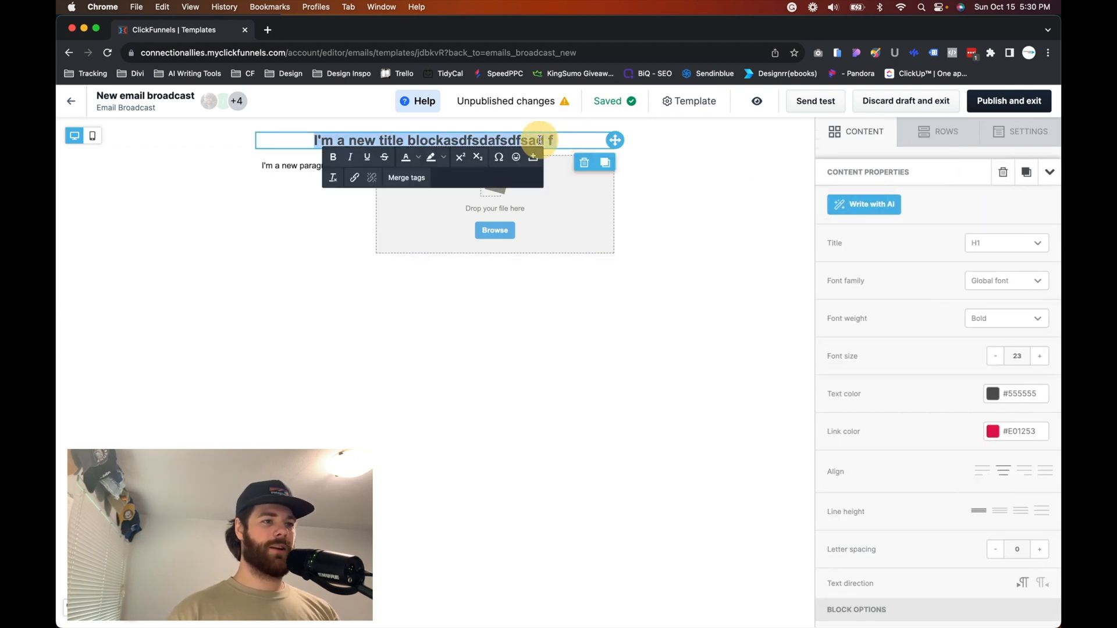
{"action": "type", "text": "You are"}
{"action": "type", "text": " aew"}
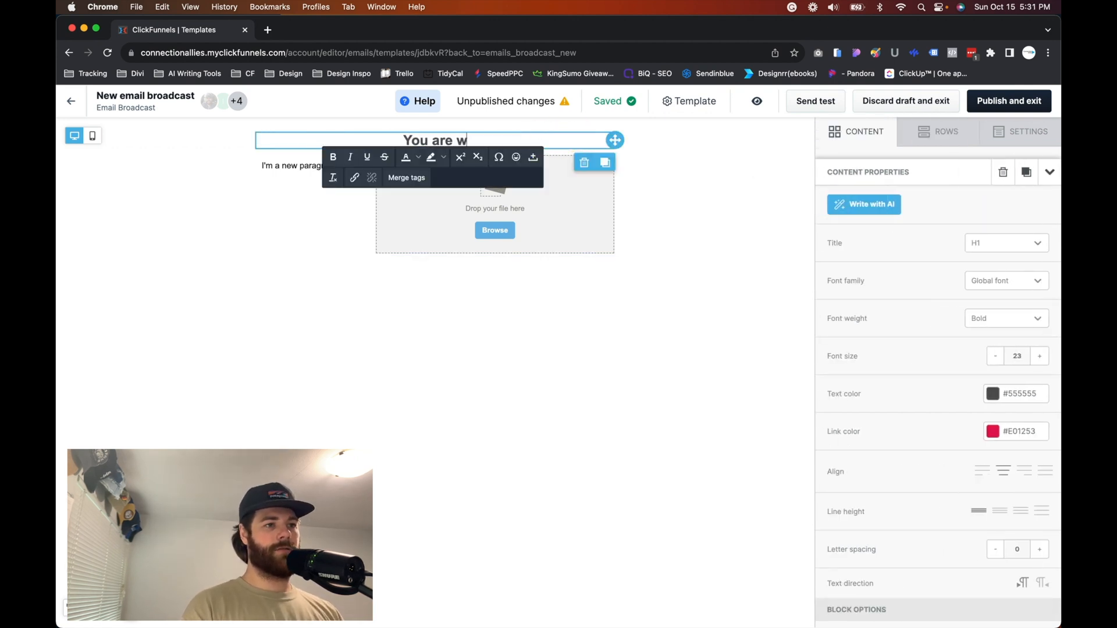
{"action": "key", "text": "BackSpace"}
{"action": "type", "text": "aewsom"}
{"action": "key", "text": "BackSpace"}
{"action": "key", "text": "BackSpace"}
{"action": "key", "text": "BackSpace"}
{"action": "key", "text": "BackSpace"}
{"action": "key", "text": "BackSpace"}
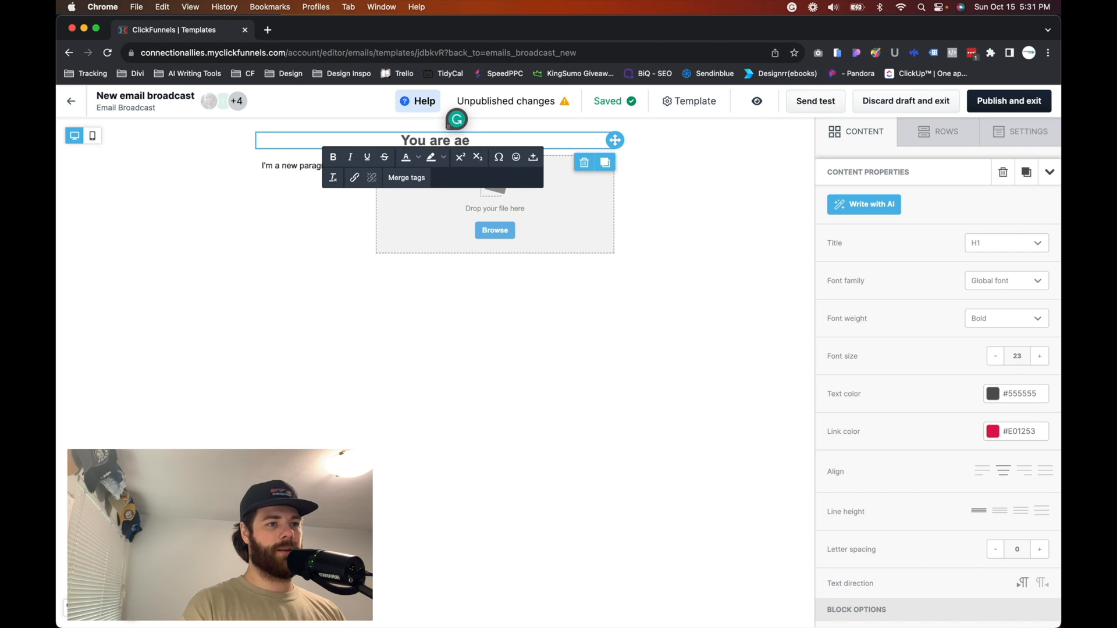
{"action": "type", "text": "wesome~"}
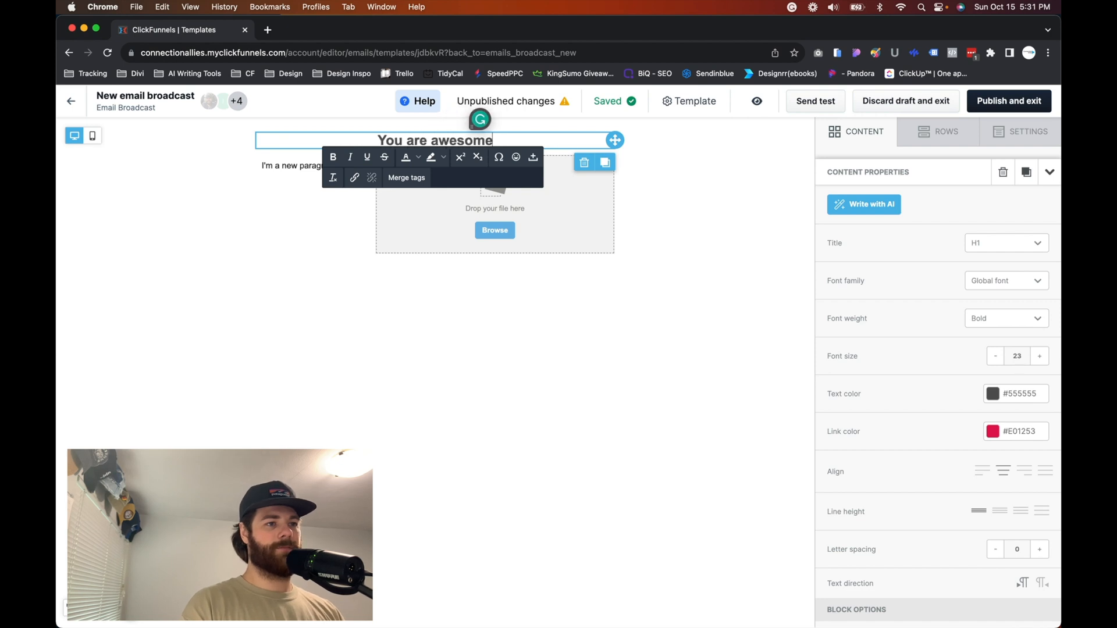
{"action": "type", "text": "!"}
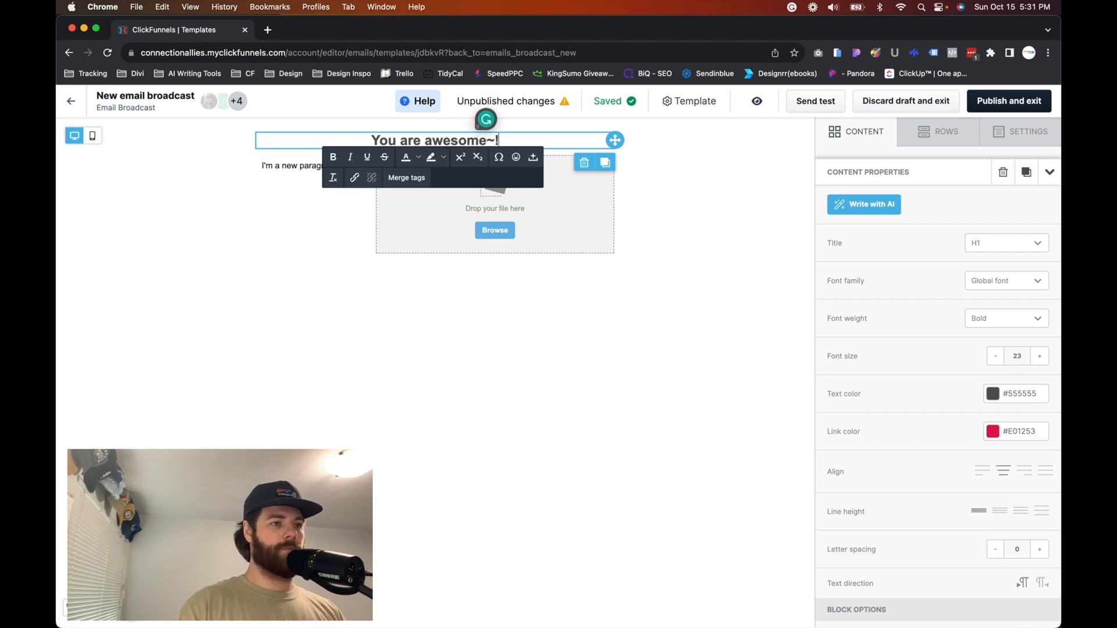
Replace the paragraph block's text with "I hope you are having a great day (:".
{"action": "triple_click", "coordinate": [303, 167]}
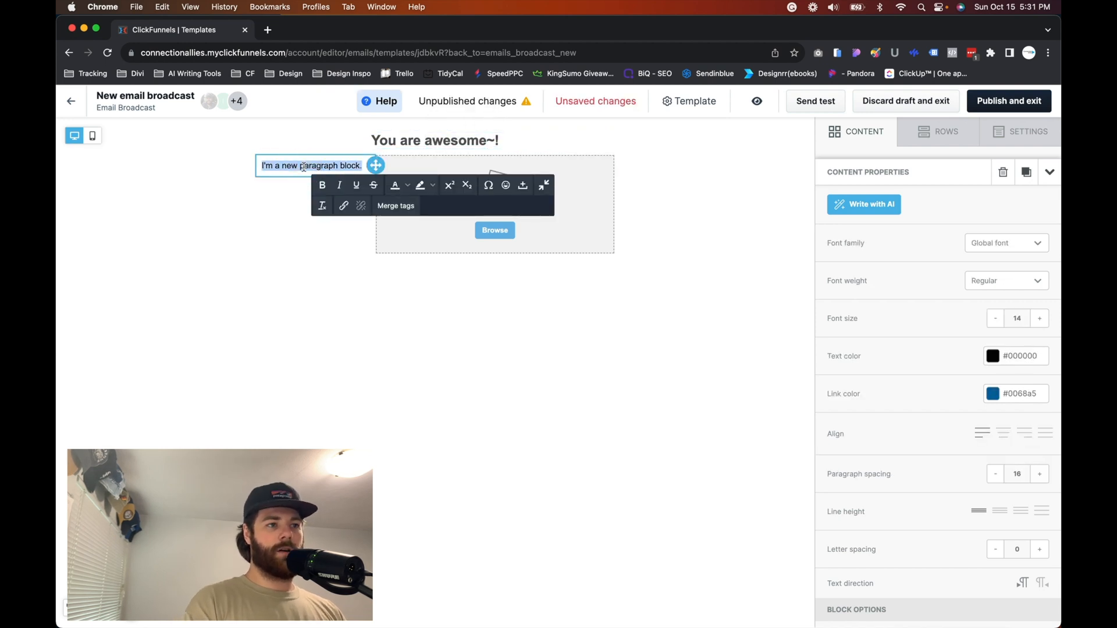
{"action": "type", "text": "I hope you are hav"}
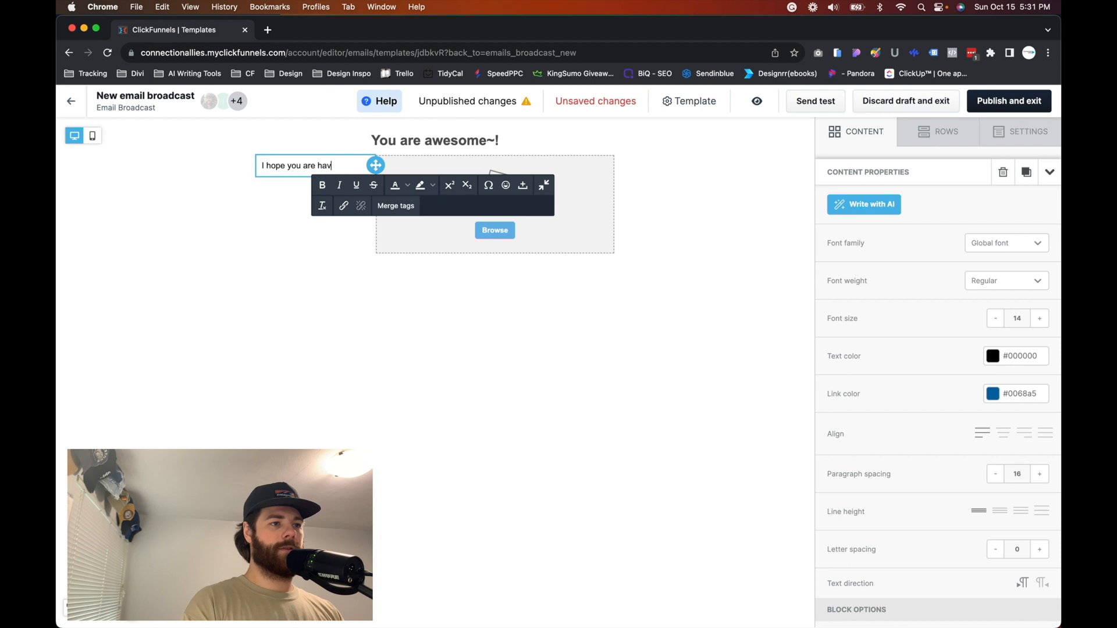
{"action": "type", "text": "e"}
{"action": "type", "text": "ng a great day (:"}
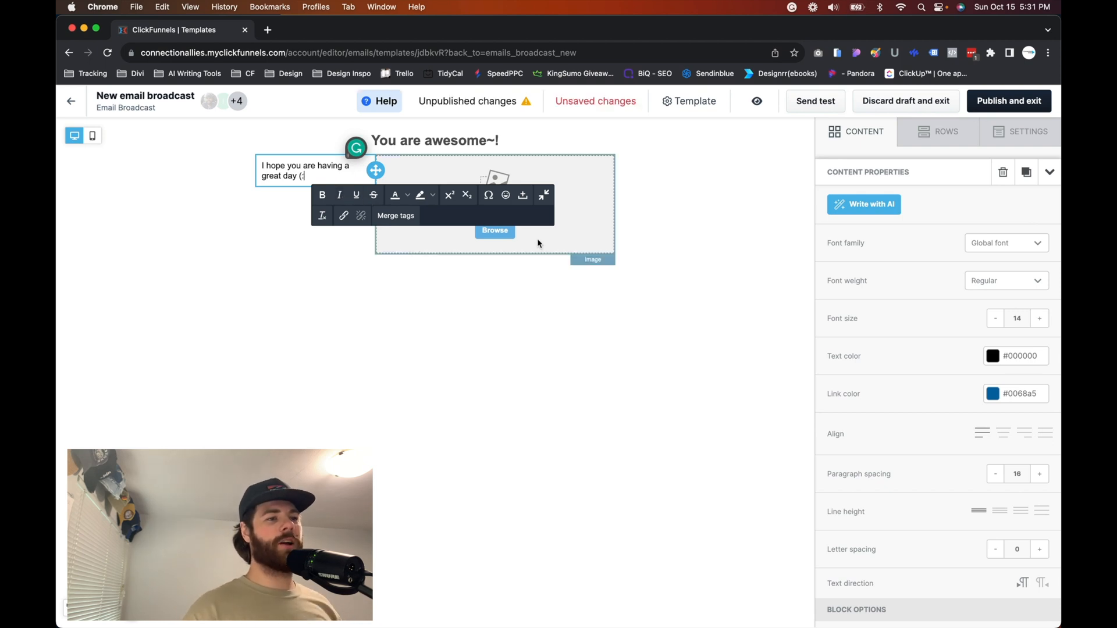
{"action": "left_click", "coordinate": [688, 266]}
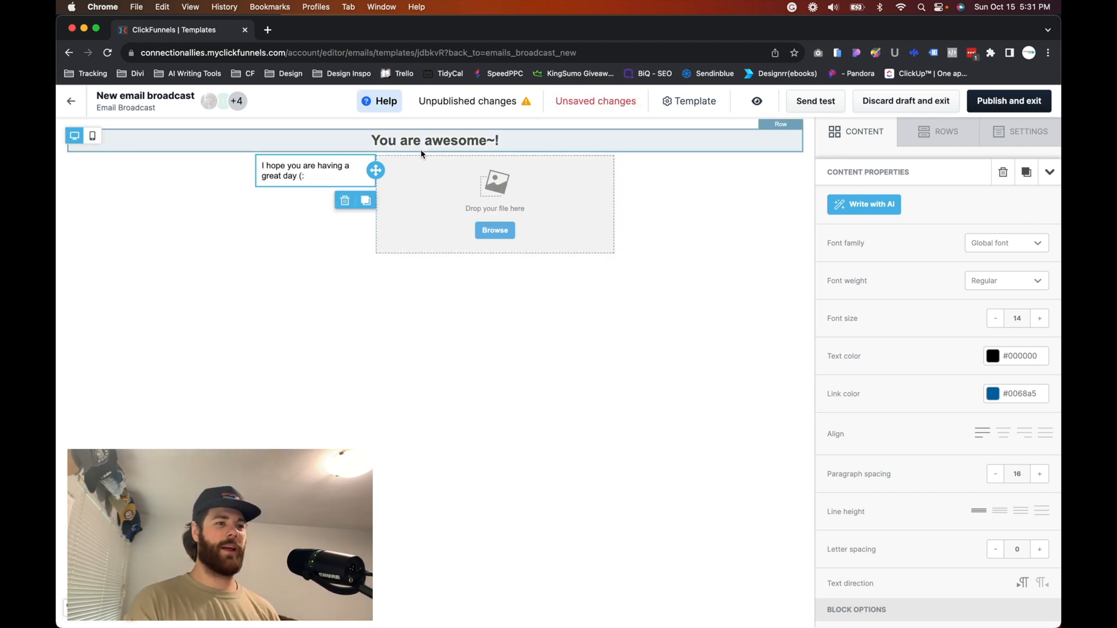
Insert the Contact First Name merge tag before the title's exclamation mark and remove the extra space after the tag.
{"action": "left_click", "coordinate": [390, 140]}
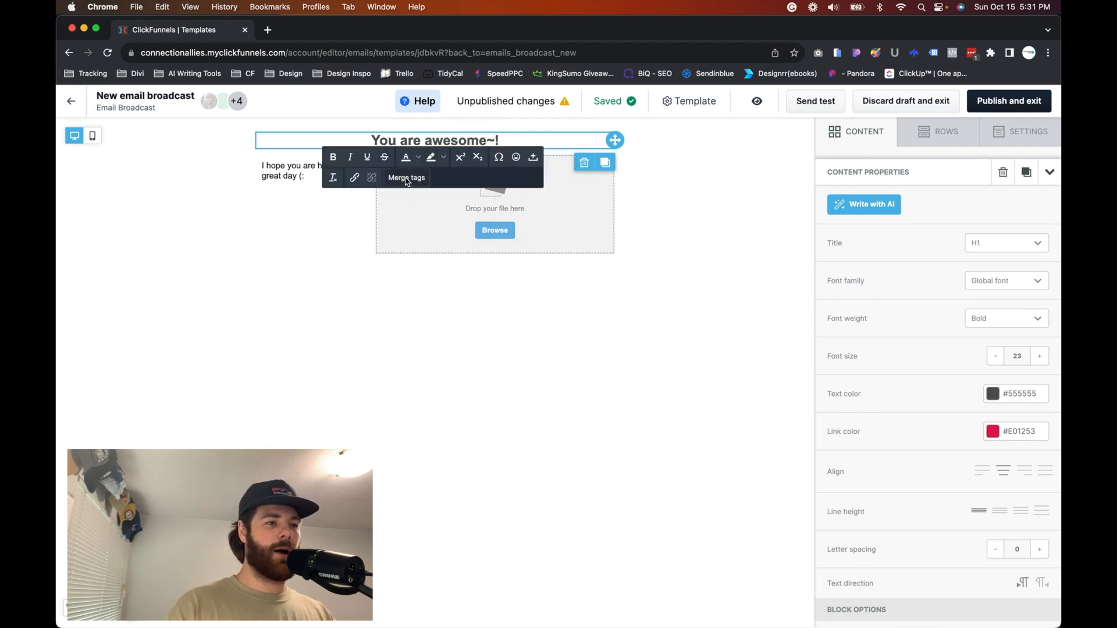
{"action": "left_click", "coordinate": [406, 180]}
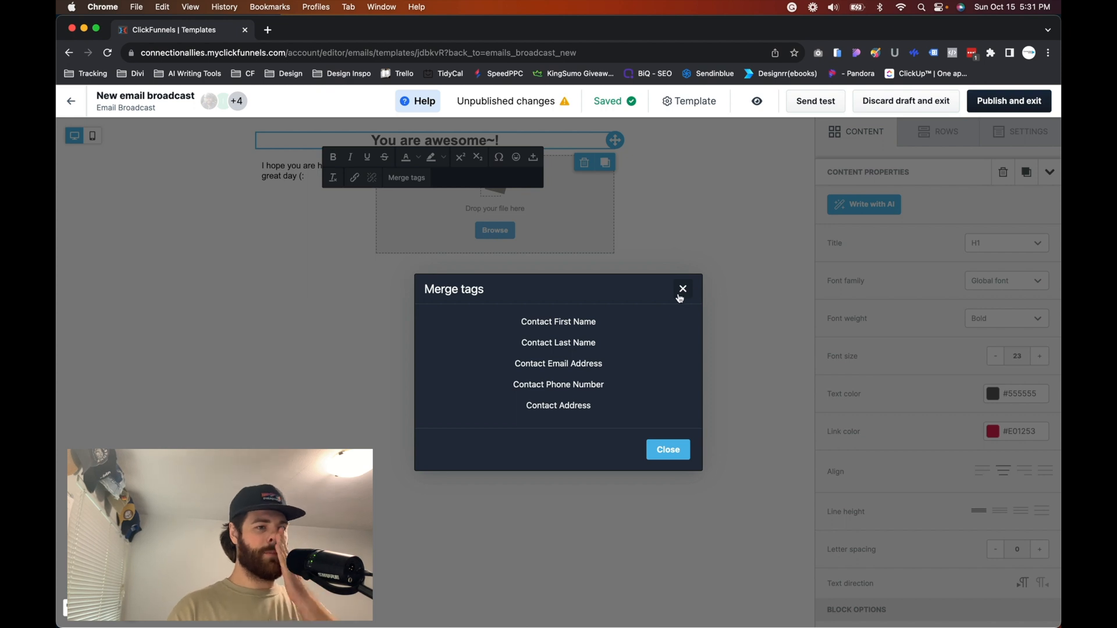
{"action": "left_click", "coordinate": [604, 322]}
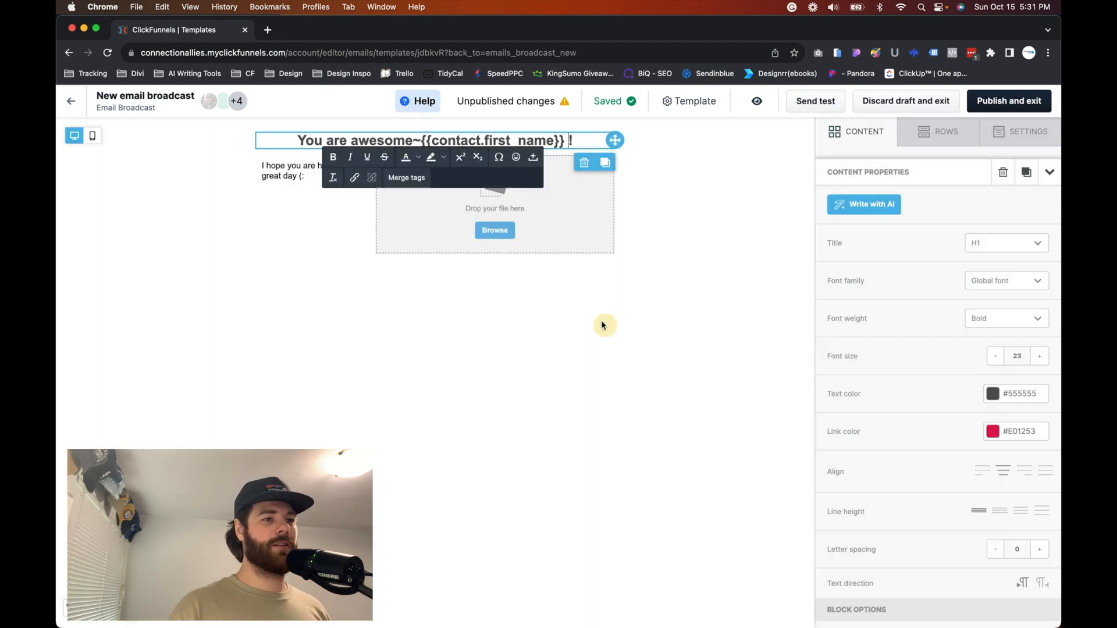
{"action": "left_click", "coordinate": [566, 139]}
{"action": "key", "text": "BackSpace"}
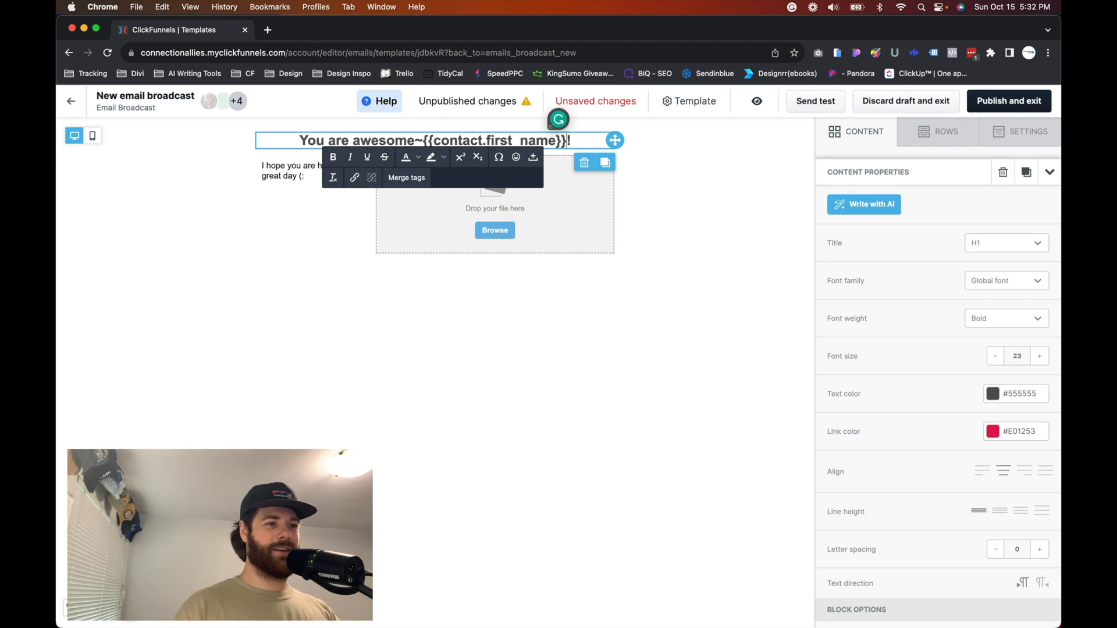
Replace the tilde before the merge tag in the title with a comma.
{"action": "left_click", "coordinate": [425, 140]}
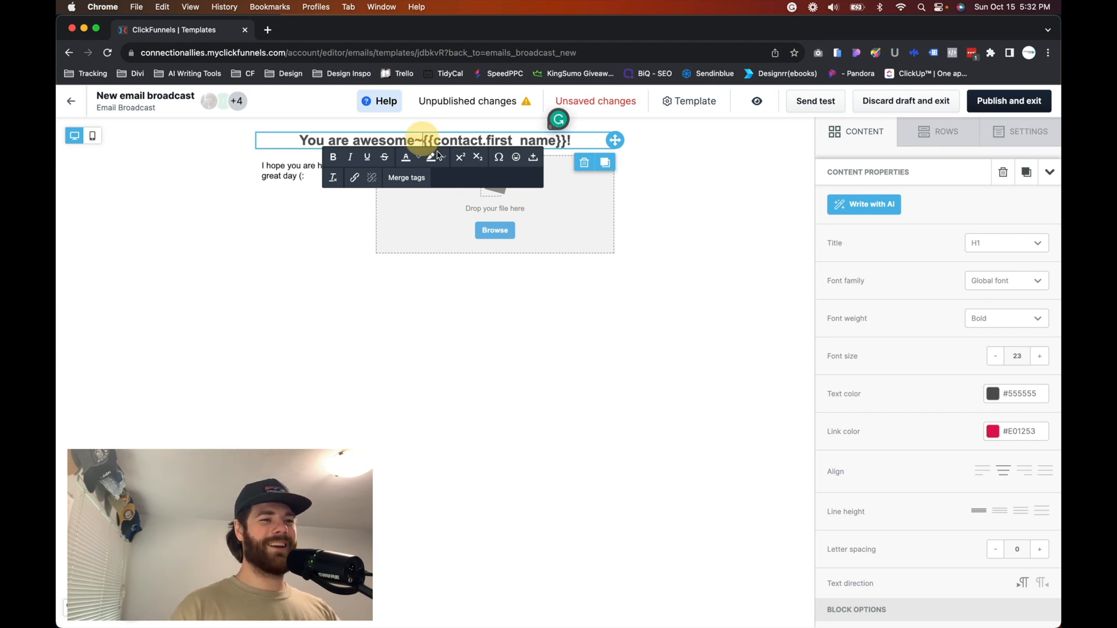
{"action": "key", "text": "BackSpace"}
{"action": "key", "text": "BackSpace"}
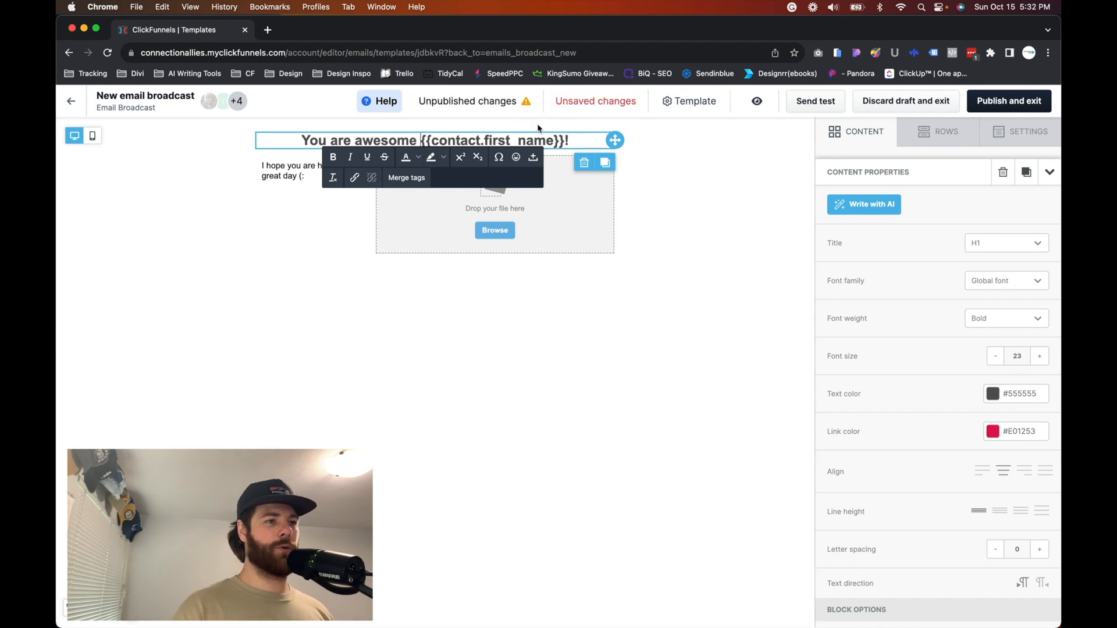
{"action": "key", "text": "BackSpace"}
{"action": "type", "text": ","}
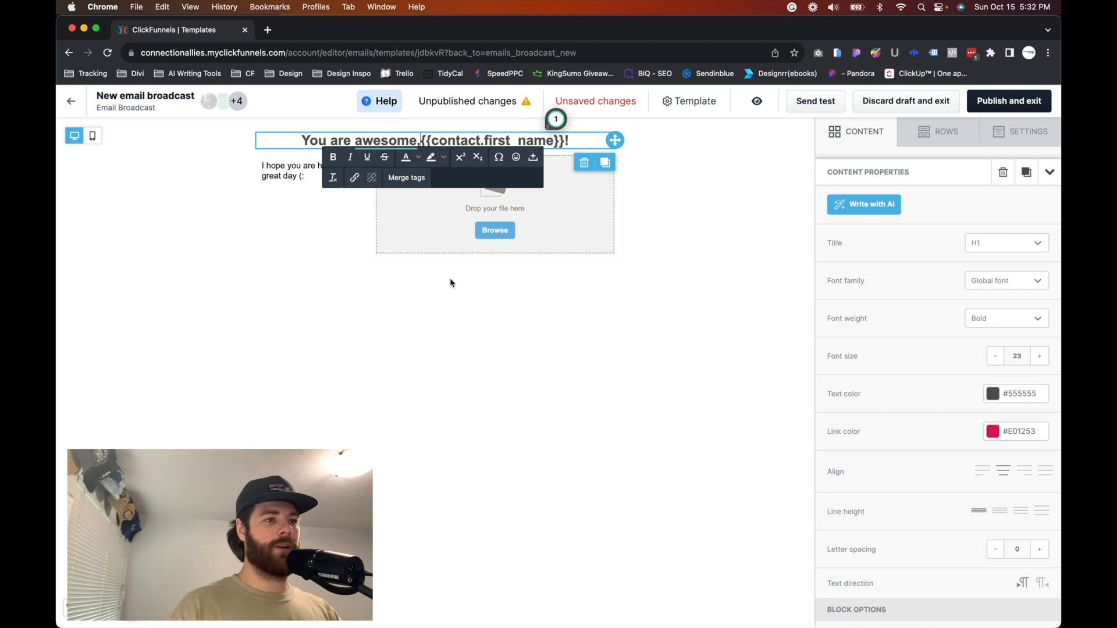
{"action": "left_click", "coordinate": [252, 227]}
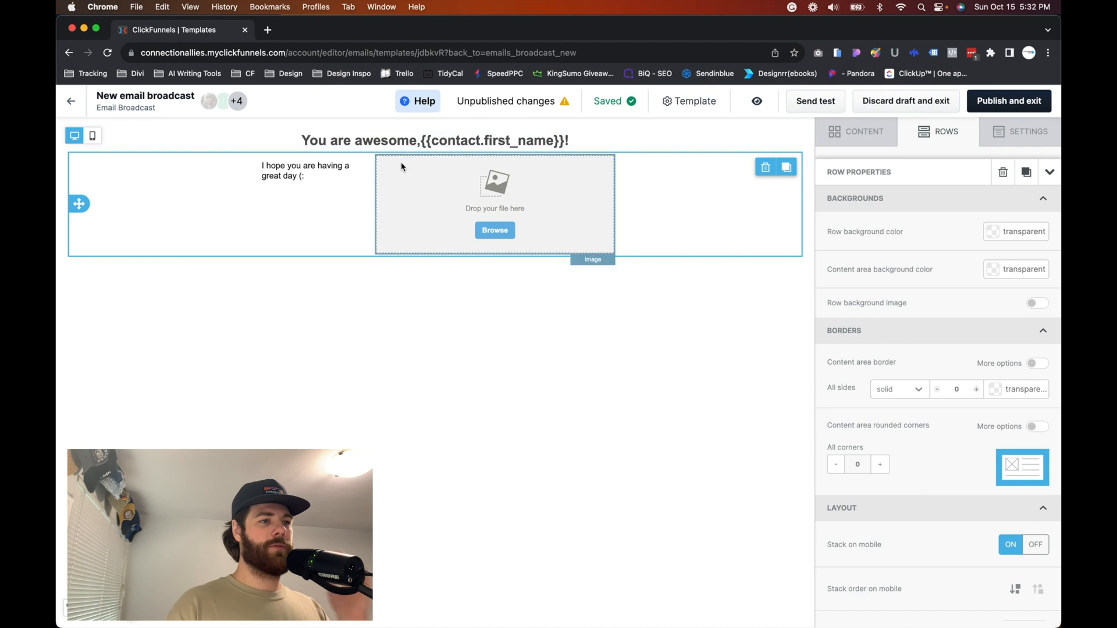
Try linking the paragraph words "you are having a" to google.com, check the available link types, and dismiss the link.
{"action": "left_click", "coordinate": [312, 177]}
{"action": "left_click_drag", "start_coordinate": [347, 166], "coordinate": [284, 163]}
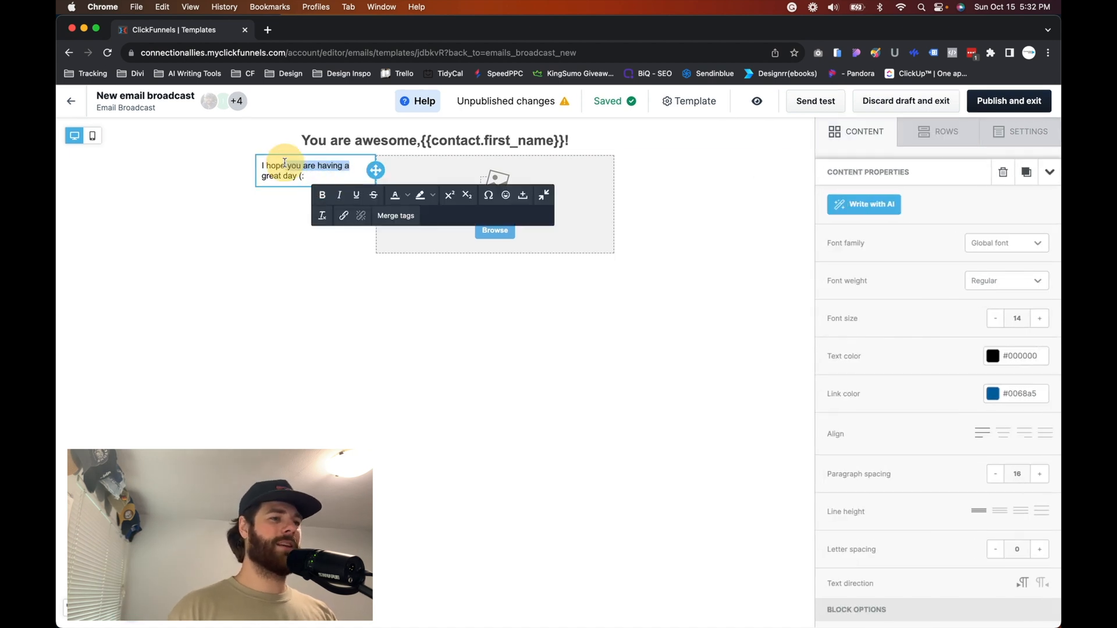
{"action": "left_click", "coordinate": [342, 216]}
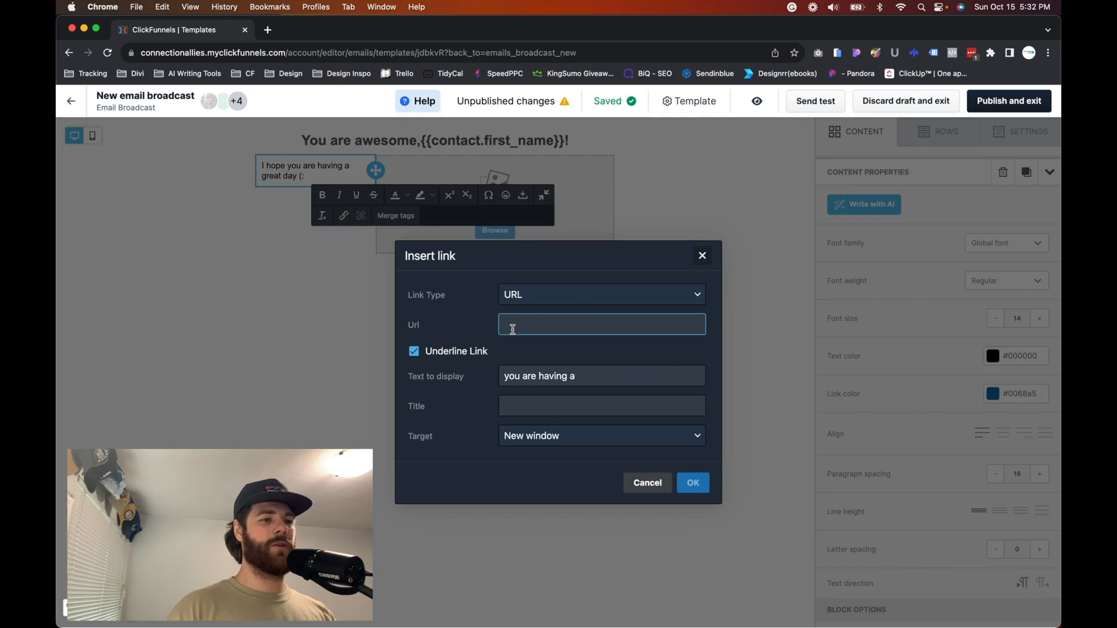
{"action": "type", "text": "gogo"}
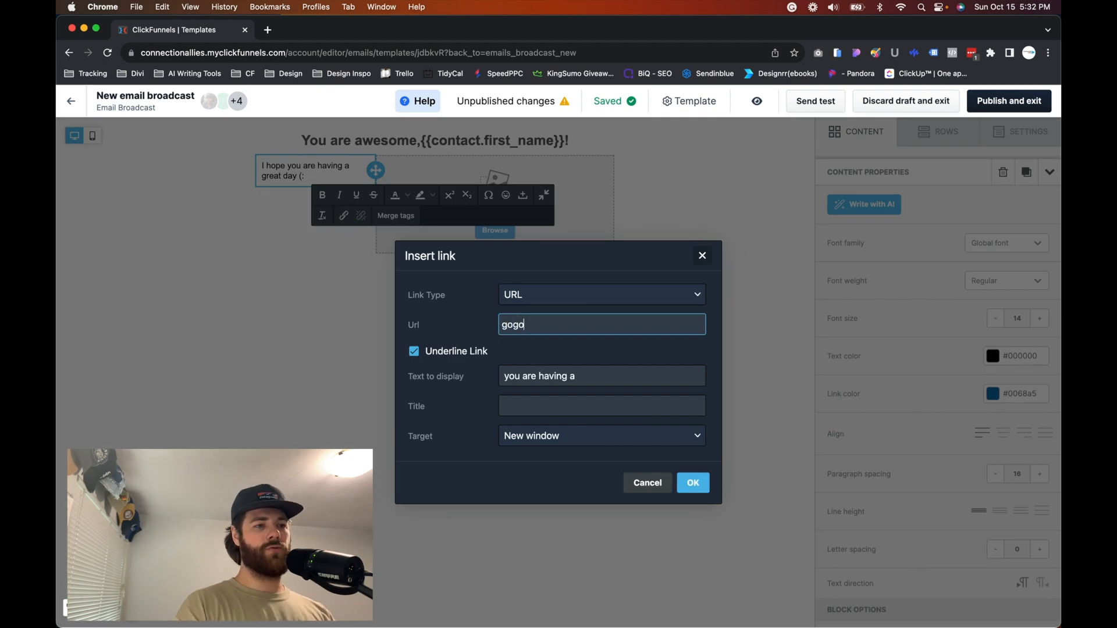
{"action": "type", "text": "ogle.com"}
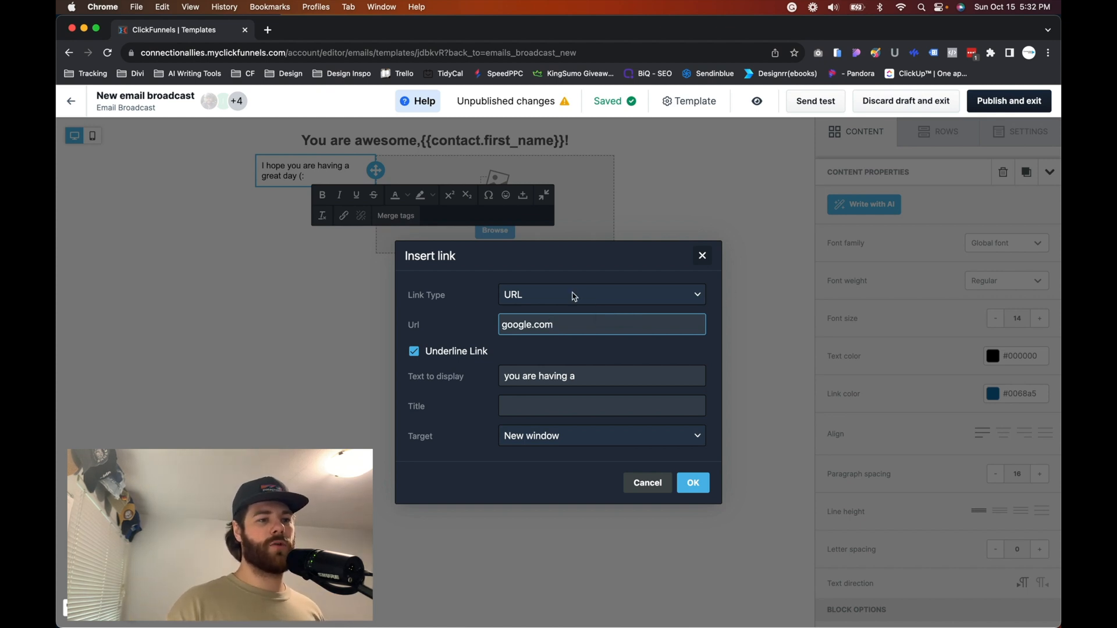
{"action": "left_click", "coordinate": [618, 295]}
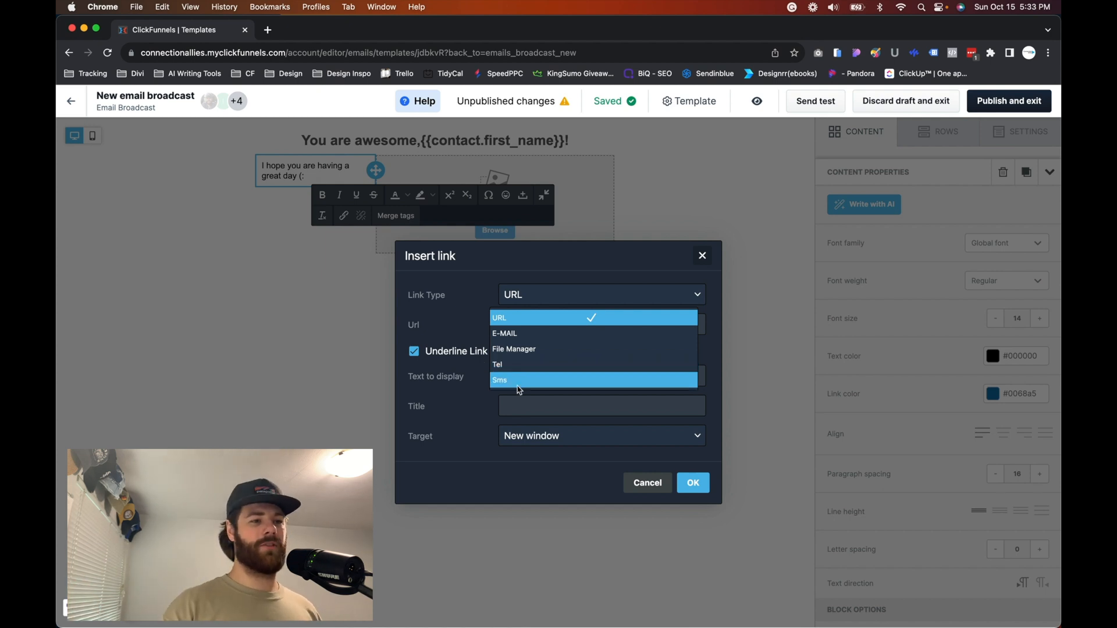
{"action": "left_click", "coordinate": [607, 283]}
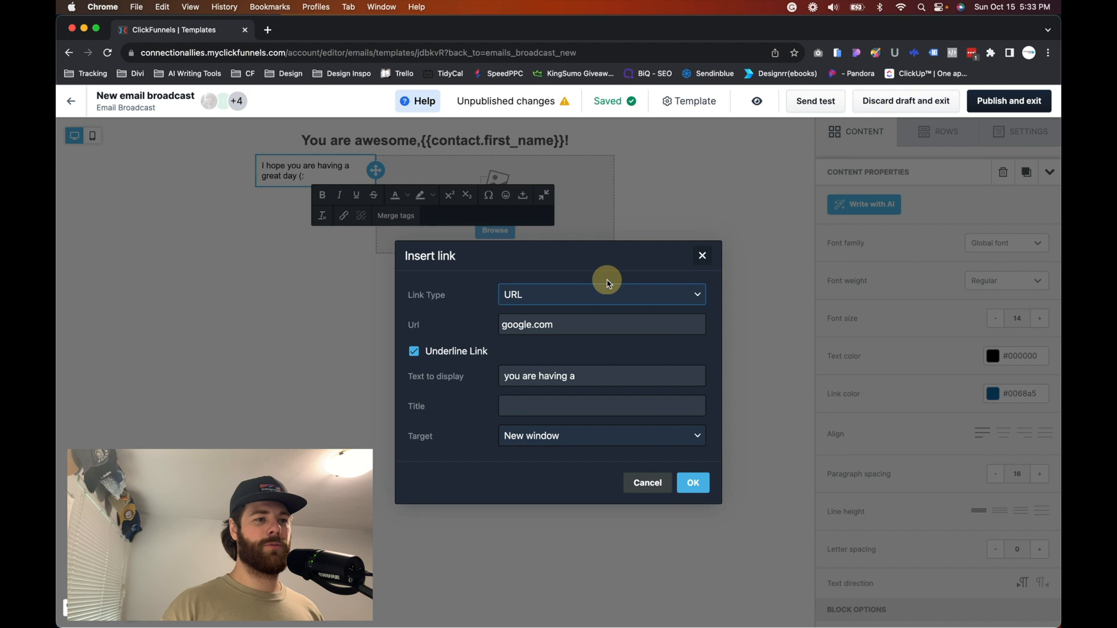
{"action": "left_click", "coordinate": [702, 256]}
{"action": "left_click", "coordinate": [571, 348]}
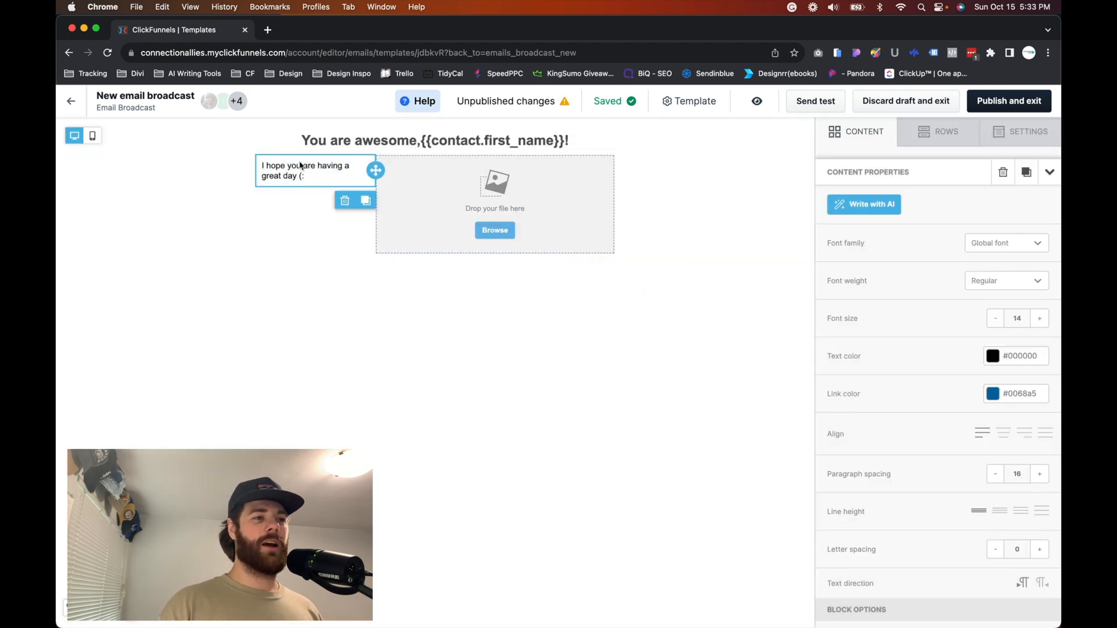
{"action": "left_click", "coordinate": [693, 283]}
{"action": "left_click", "coordinate": [671, 269]}
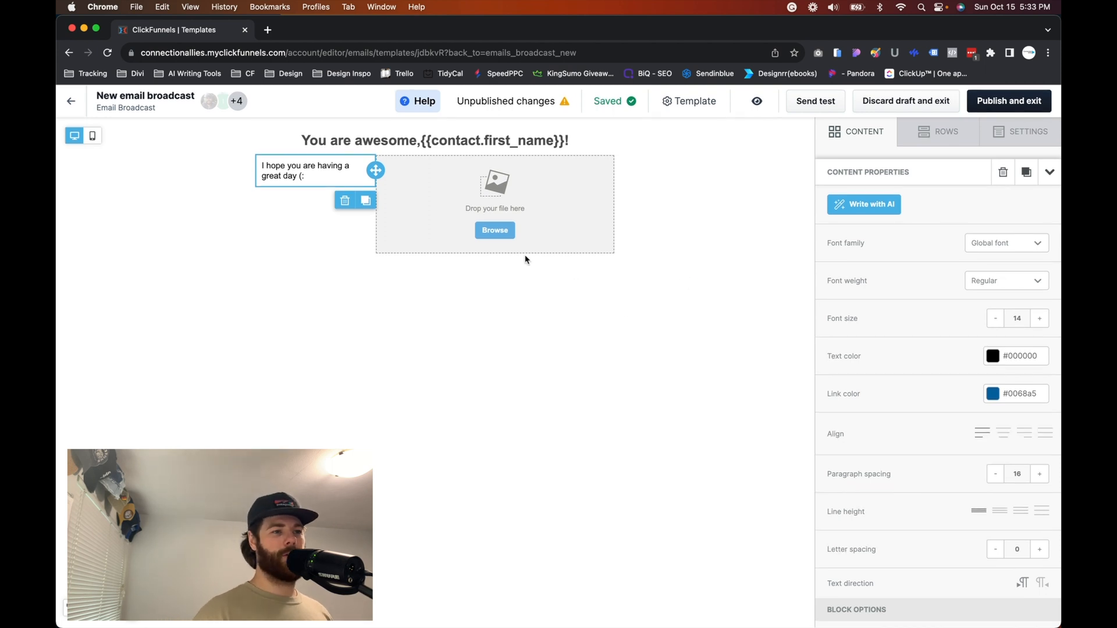
Examine the AI writing assistant's suggested prompts for the paragraph block and close the assistant.
{"action": "left_click", "coordinate": [872, 210]}
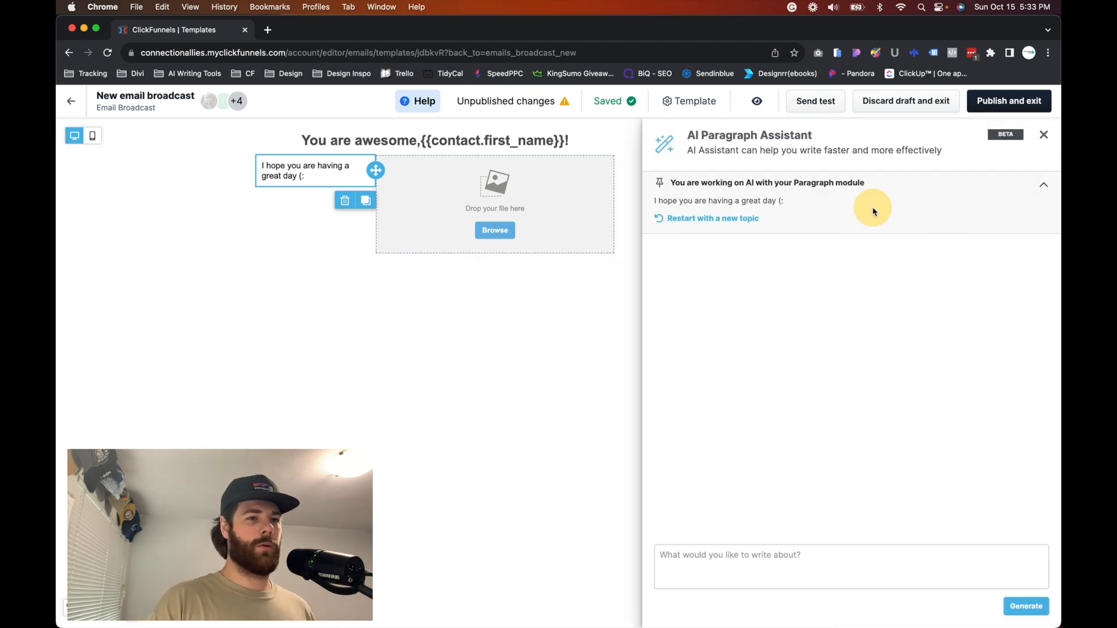
{"action": "left_click", "coordinate": [709, 566]}
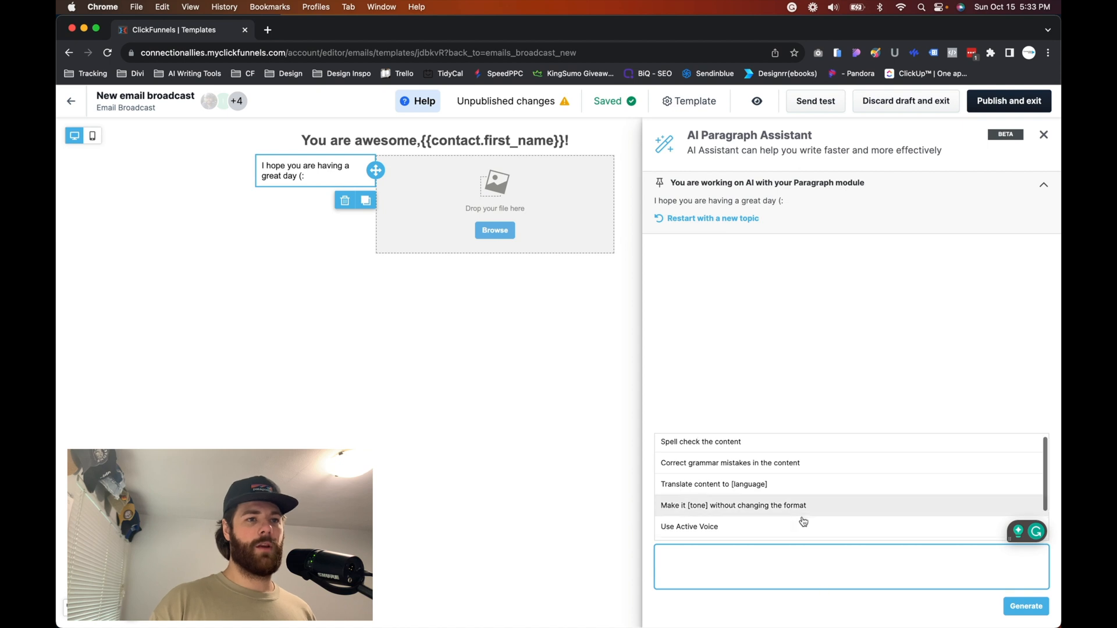
{"action": "scroll", "coordinate": [801, 521], "scroll_direction": "down", "scroll_amount": 1}
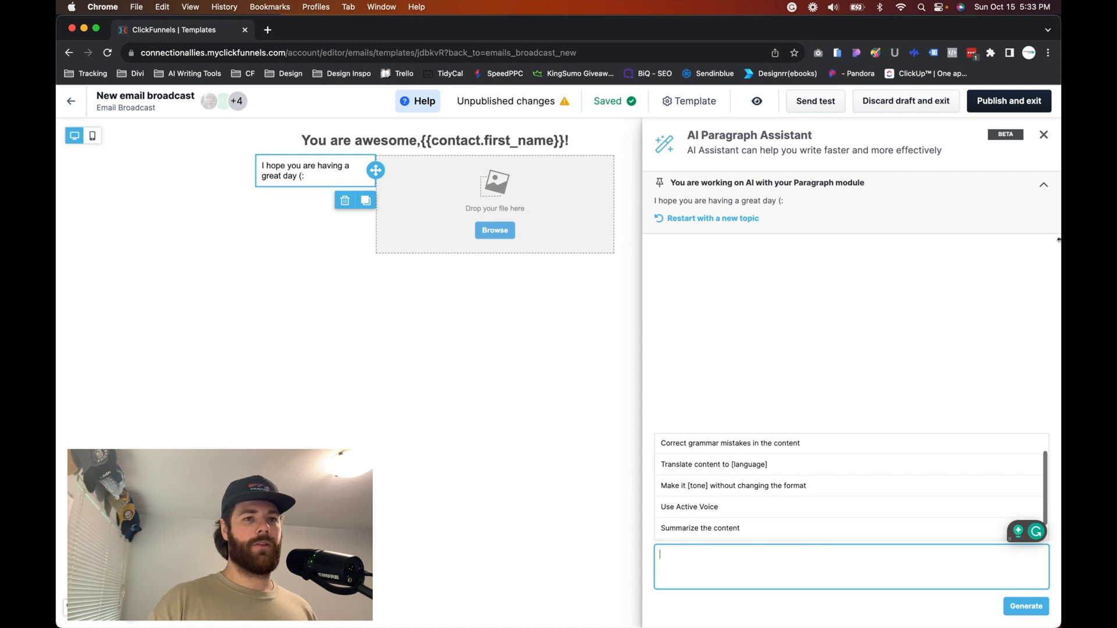
{"action": "left_click", "coordinate": [1043, 134]}
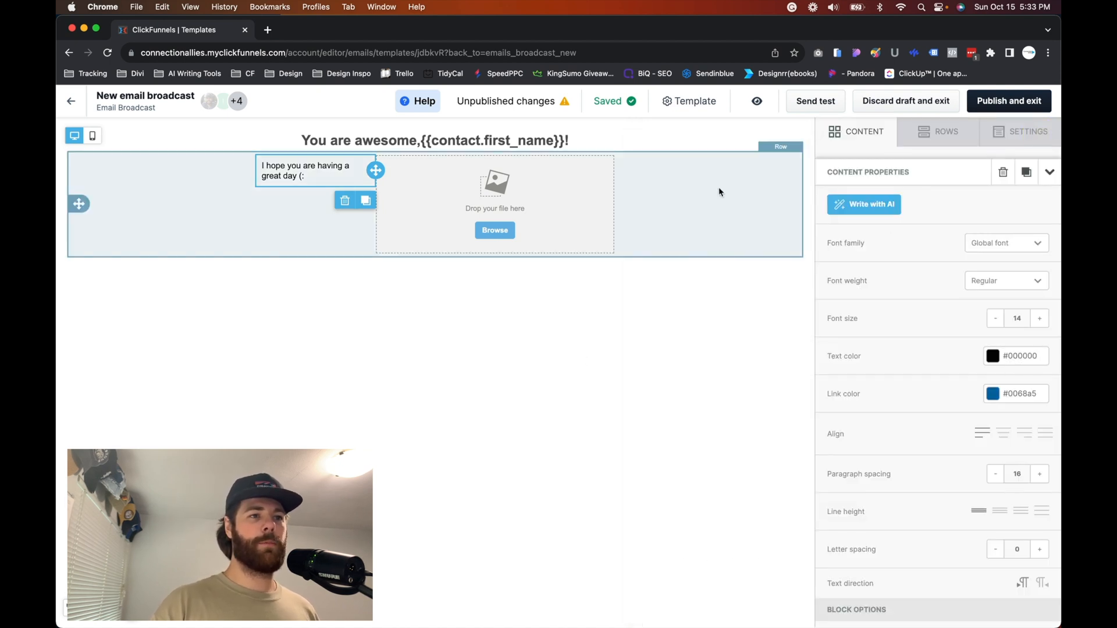
Publish the email design and name the new broadcast "You are great".
{"action": "left_click", "coordinate": [998, 108]}
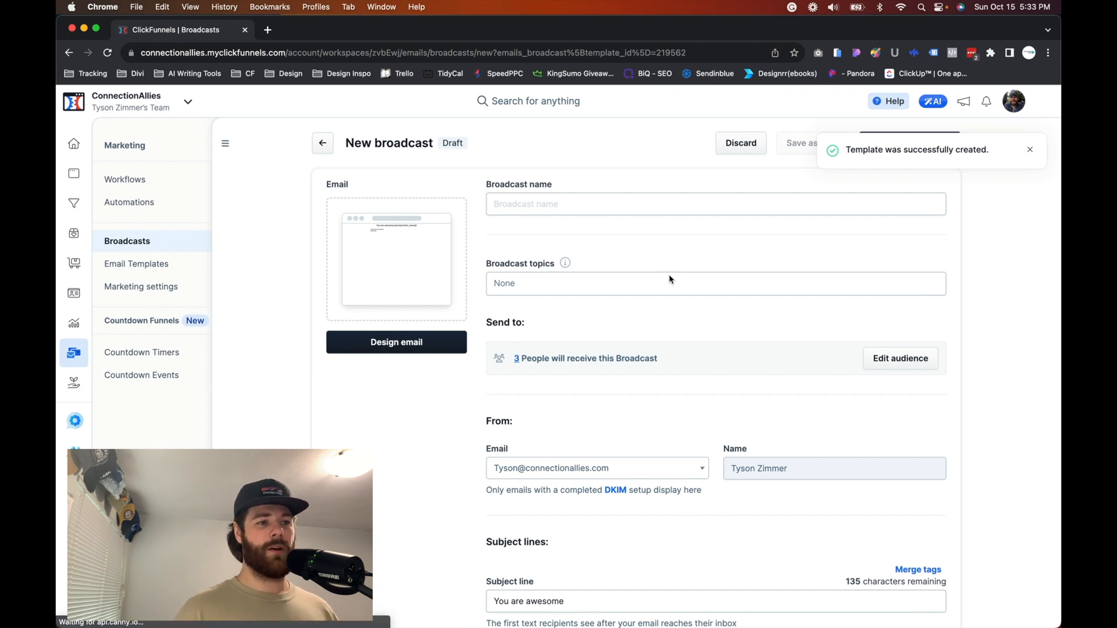
{"action": "left_click", "coordinate": [598, 207]}
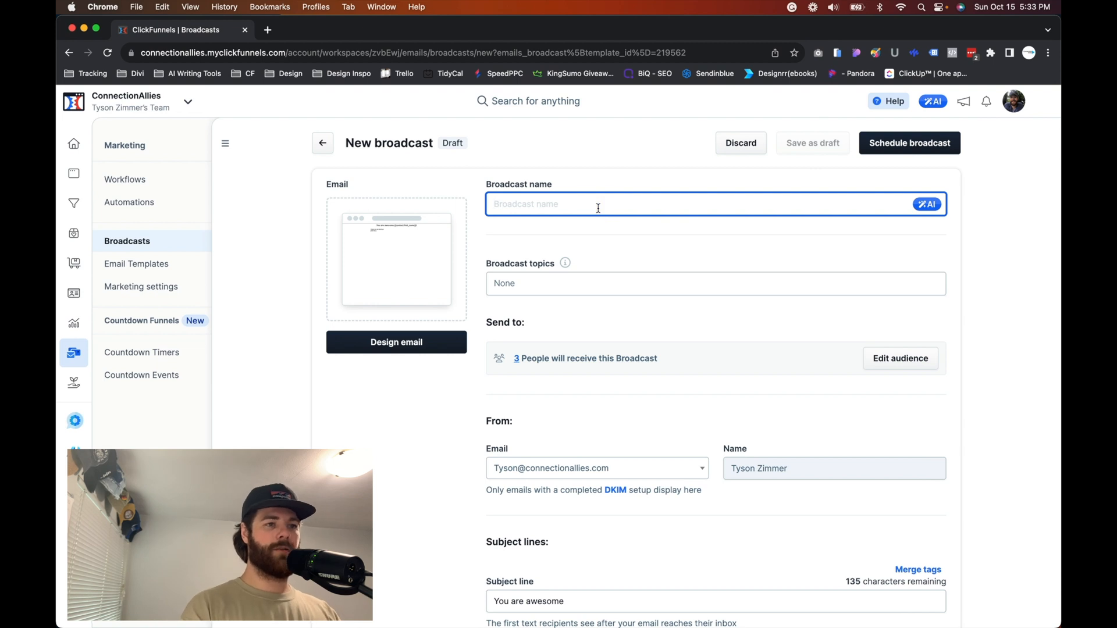
{"action": "type", "text": "You are"}
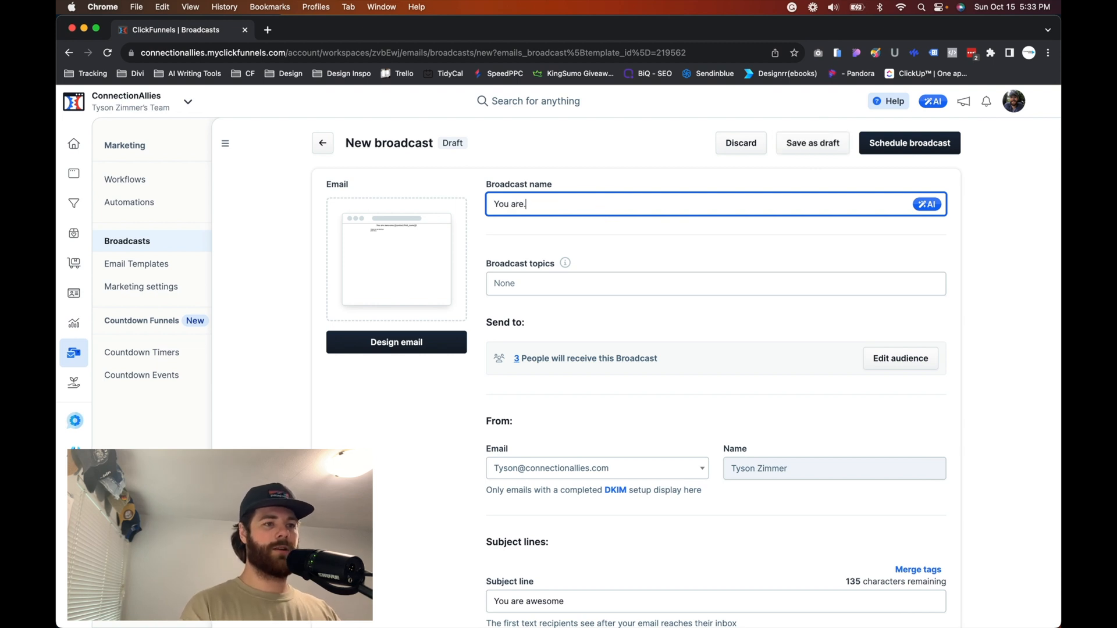
{"action": "type", "text": " great"}
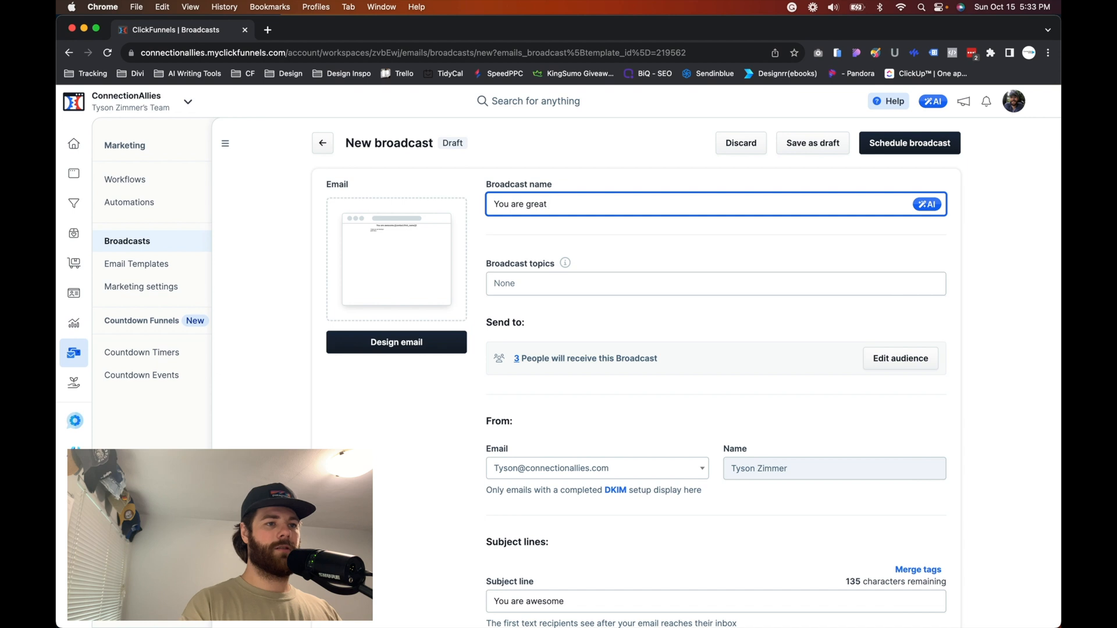
Assign the Digital Marketing topic to the broadcast.
{"action": "left_click", "coordinate": [550, 289]}
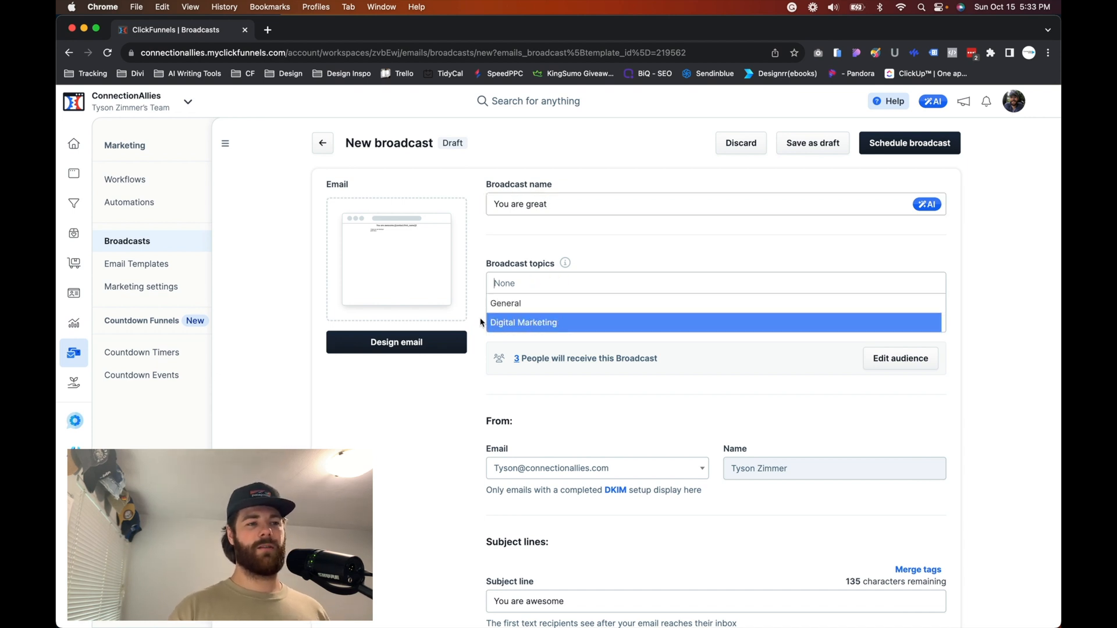
{"action": "scroll", "coordinate": [544, 255], "scroll_direction": "down", "scroll_amount": 1}
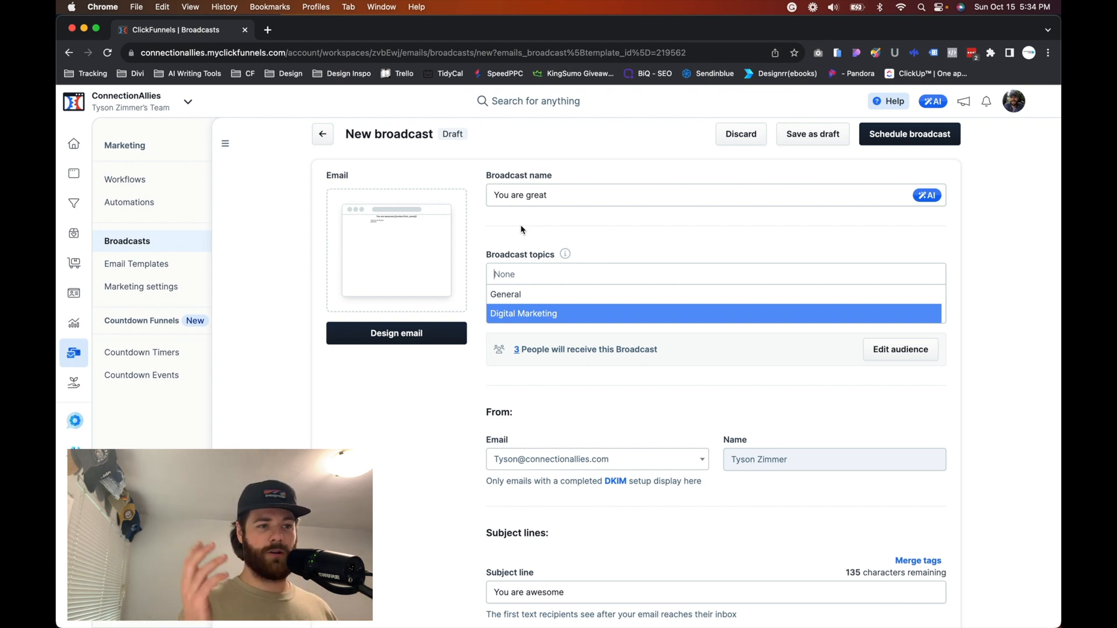
{"action": "scroll", "coordinate": [521, 229], "scroll_direction": "down", "scroll_amount": 3}
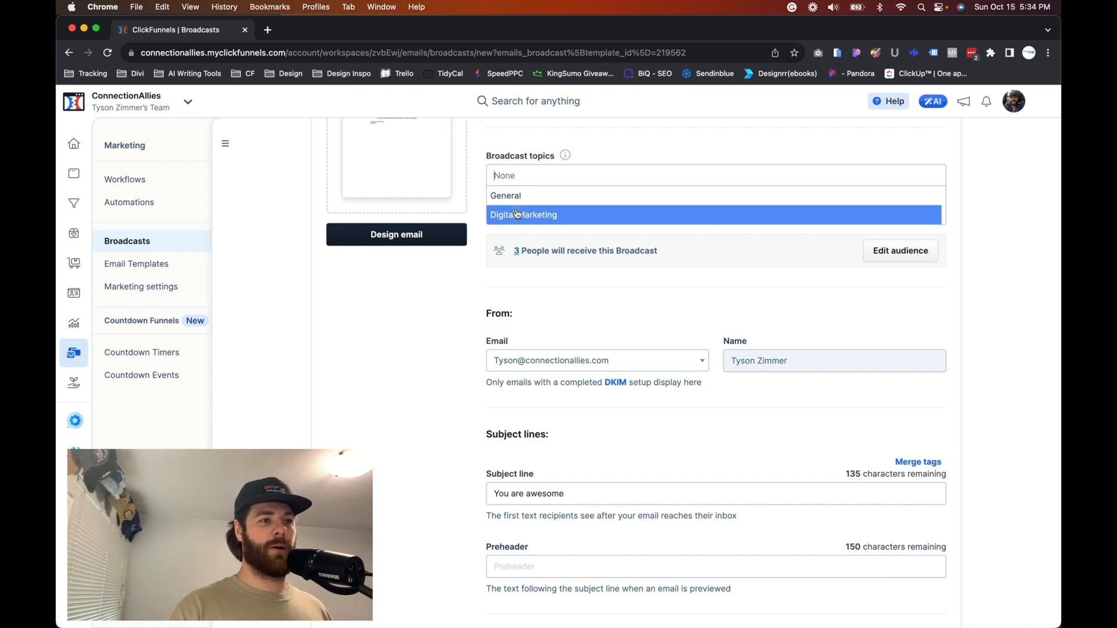
{"action": "left_click", "coordinate": [517, 213]}
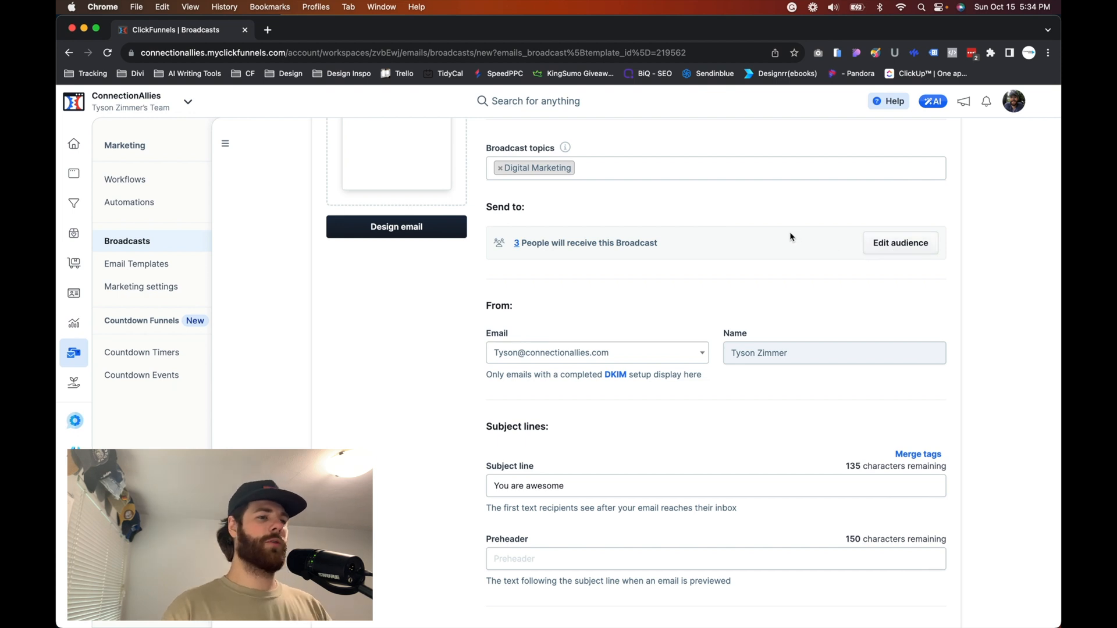
Open the broadcast's audience filter and set its condition field to Contact Tags.
{"action": "left_click", "coordinate": [887, 244]}
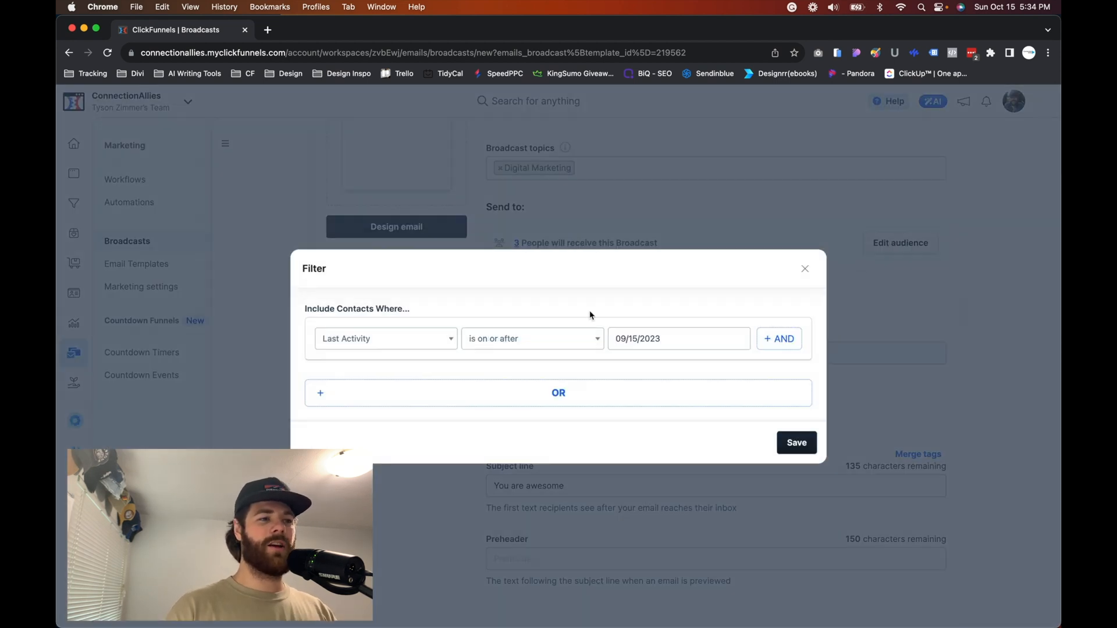
{"action": "left_click", "coordinate": [436, 345]}
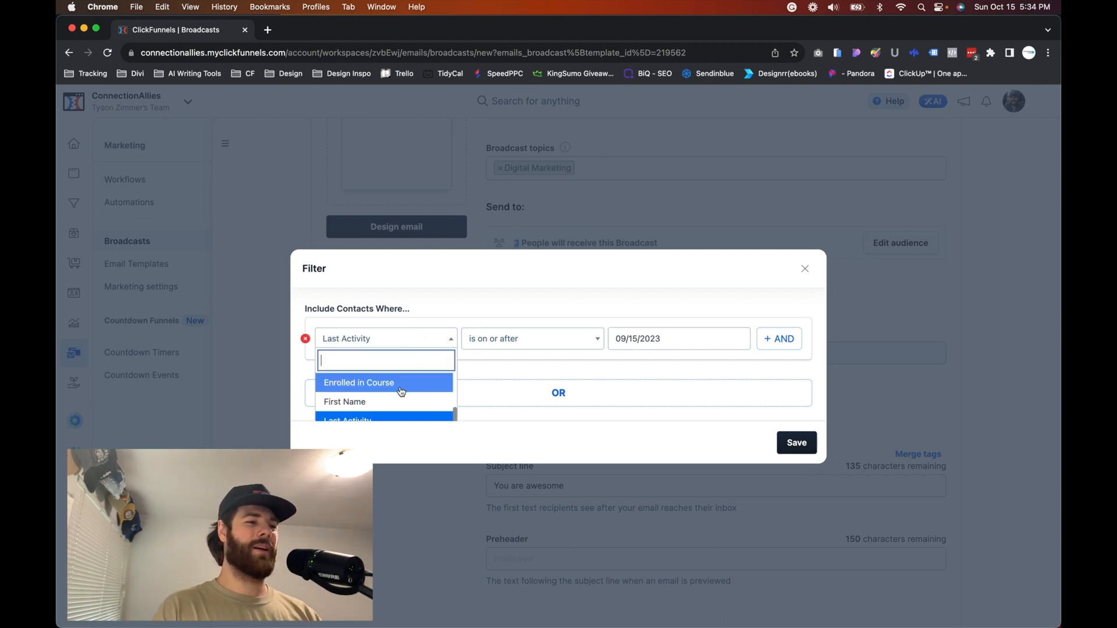
{"action": "scroll", "coordinate": [398, 387], "scroll_direction": "down", "scroll_amount": 5}
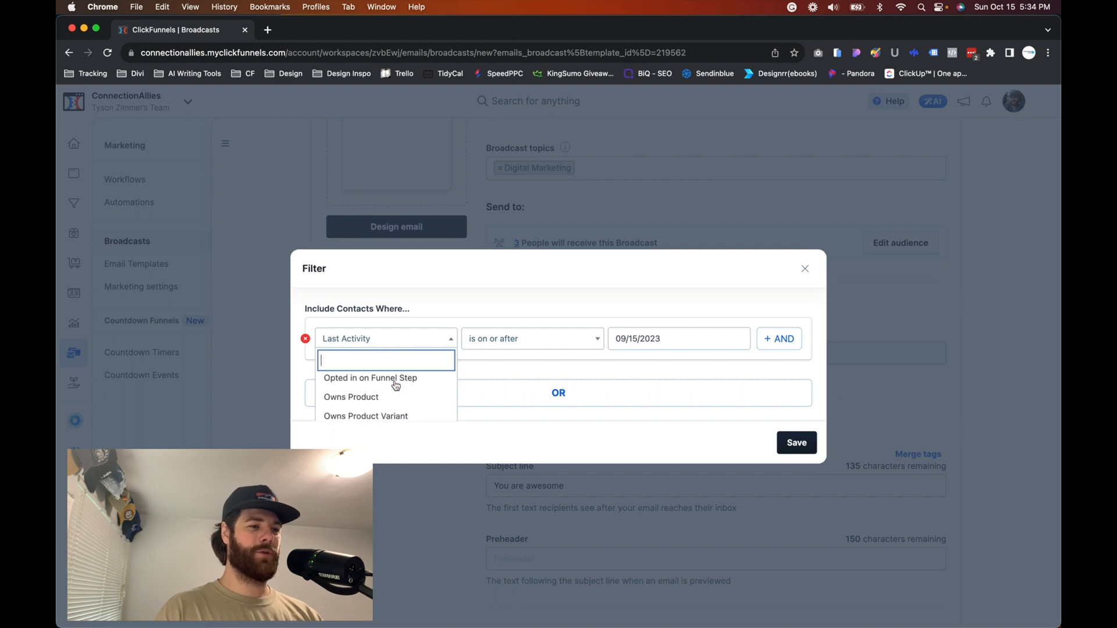
{"action": "scroll", "coordinate": [396, 385], "scroll_direction": "down", "scroll_amount": 1}
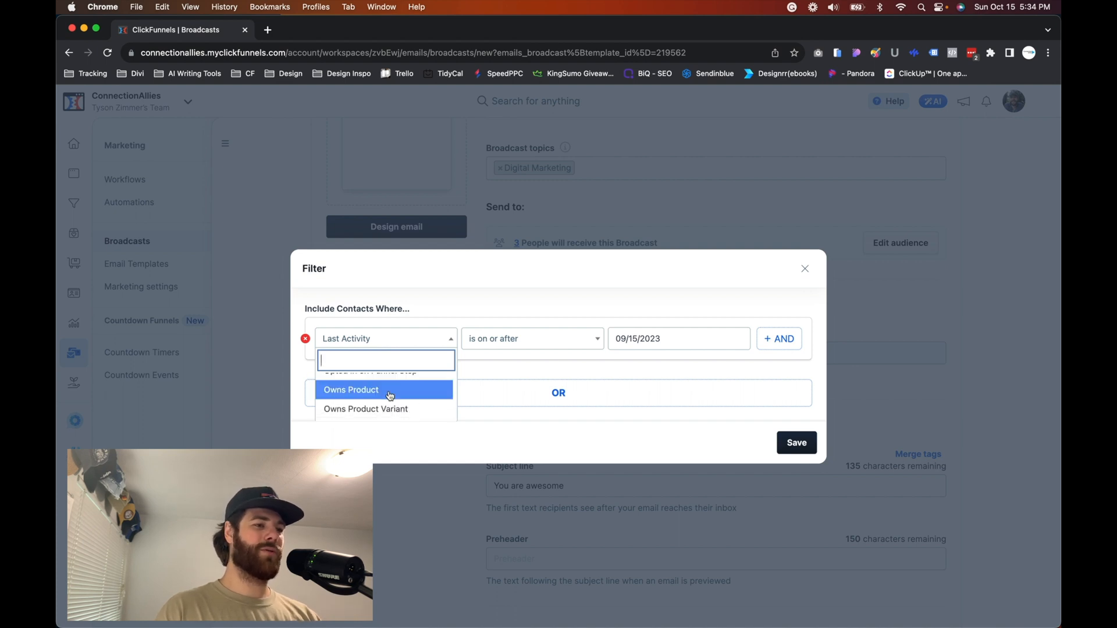
{"action": "scroll", "coordinate": [390, 396], "scroll_direction": "down", "scroll_amount": 4}
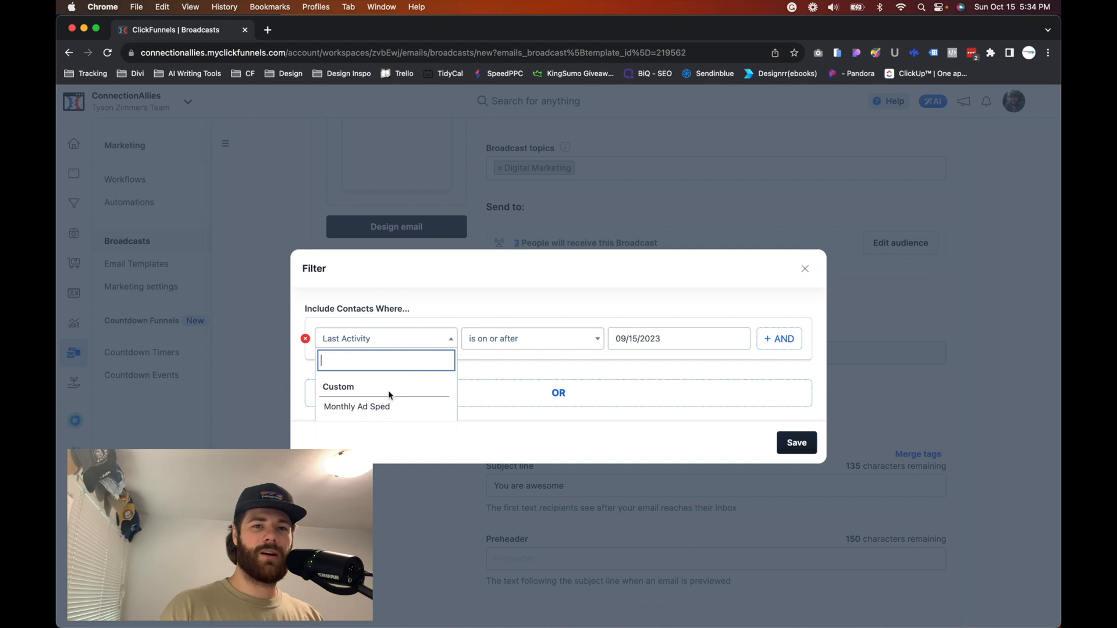
{"action": "scroll", "coordinate": [388, 395], "scroll_direction": "down", "scroll_amount": 1}
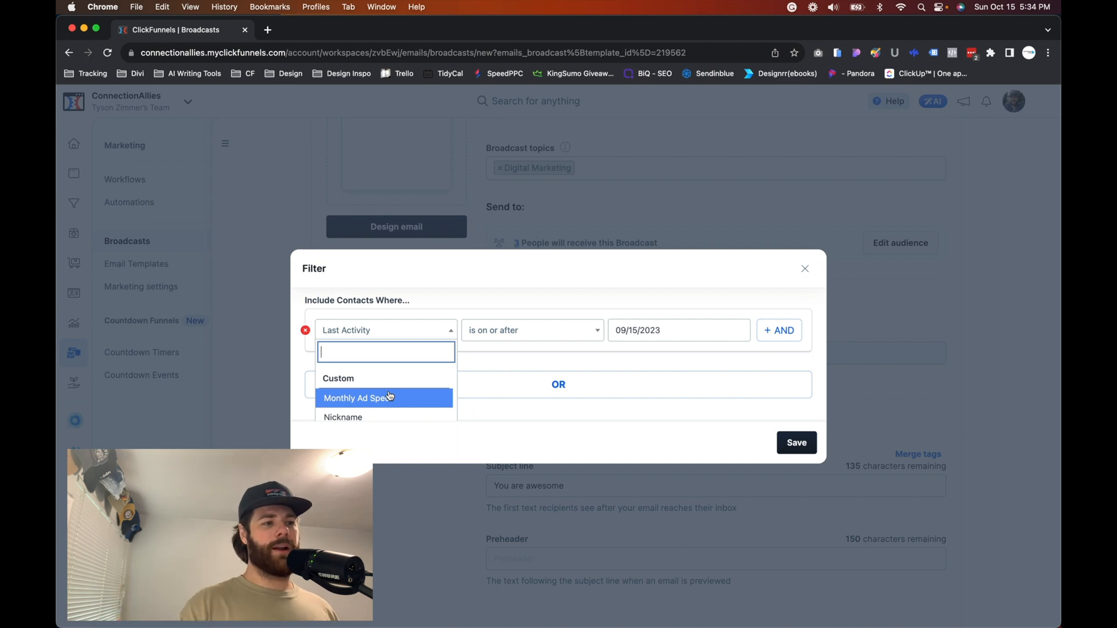
{"action": "scroll", "coordinate": [389, 396], "scroll_direction": "up", "scroll_amount": 3}
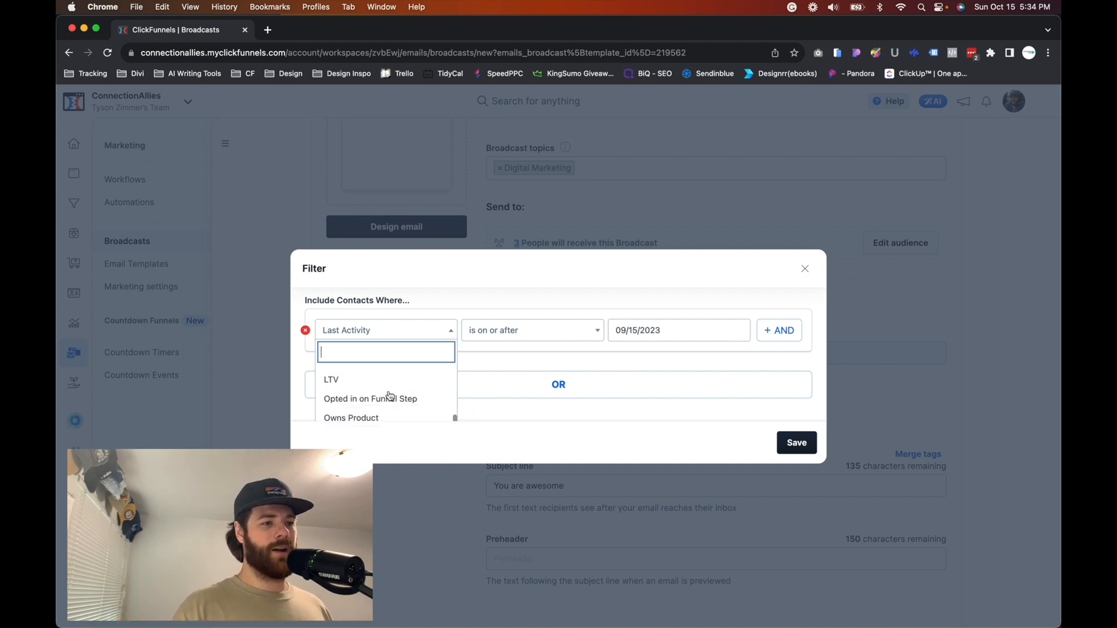
{"action": "scroll", "coordinate": [389, 396], "scroll_direction": "down", "scroll_amount": 3}
{"action": "scroll", "coordinate": [389, 397], "scroll_direction": "up", "scroll_amount": 10}
{"action": "type", "text": "tag"}
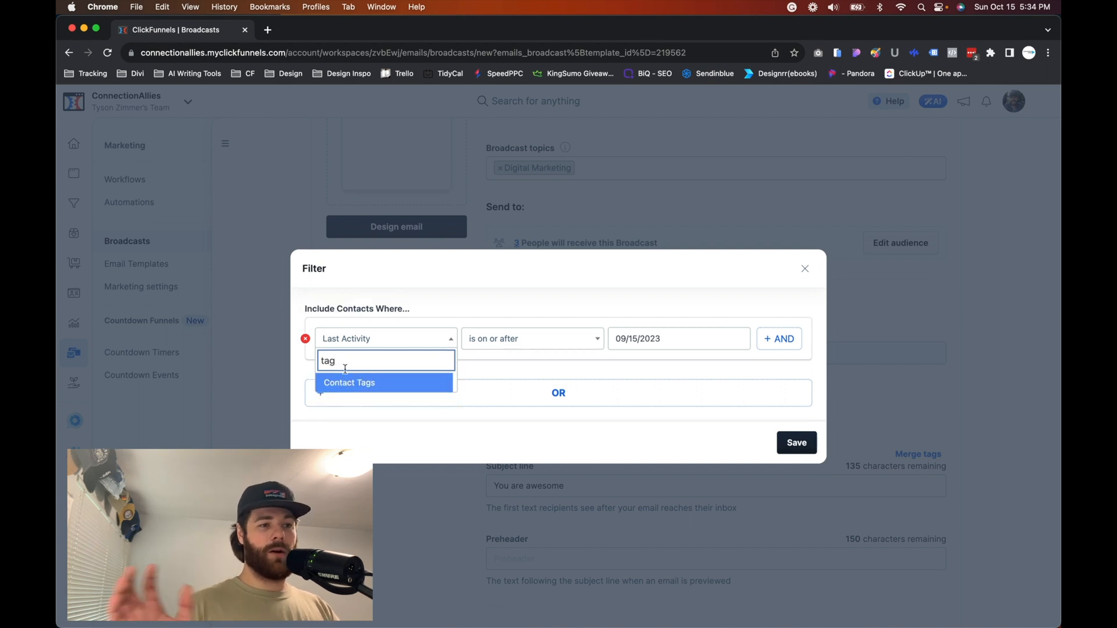
{"action": "left_click", "coordinate": [343, 382]}
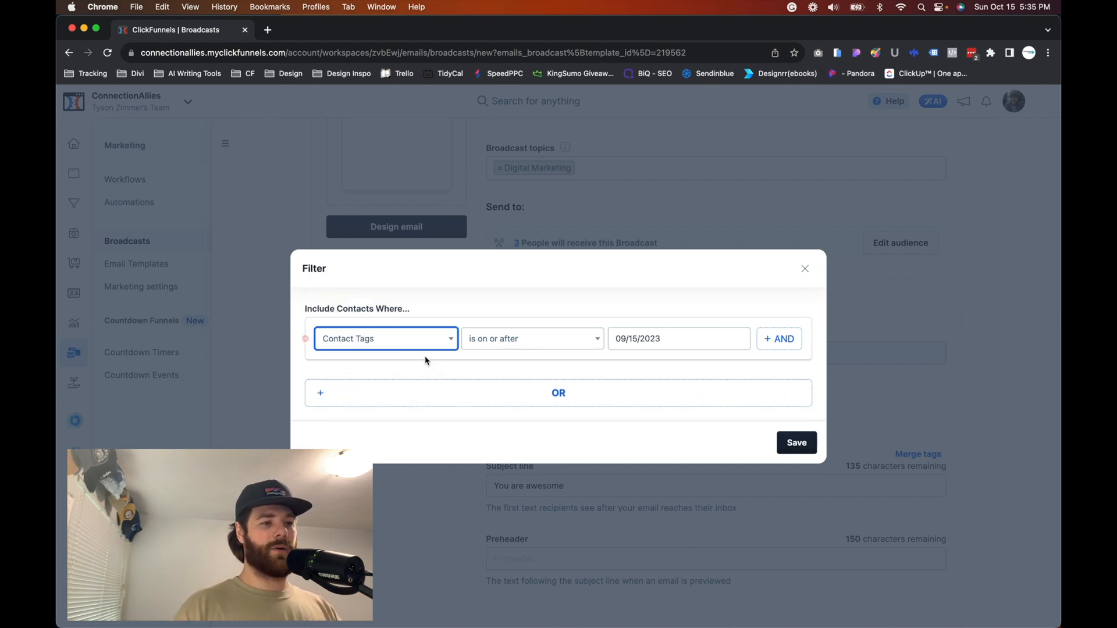
Set the Contact Tags condition to match contacts whose tag is BookedConsult.
{"action": "left_click", "coordinate": [517, 337]}
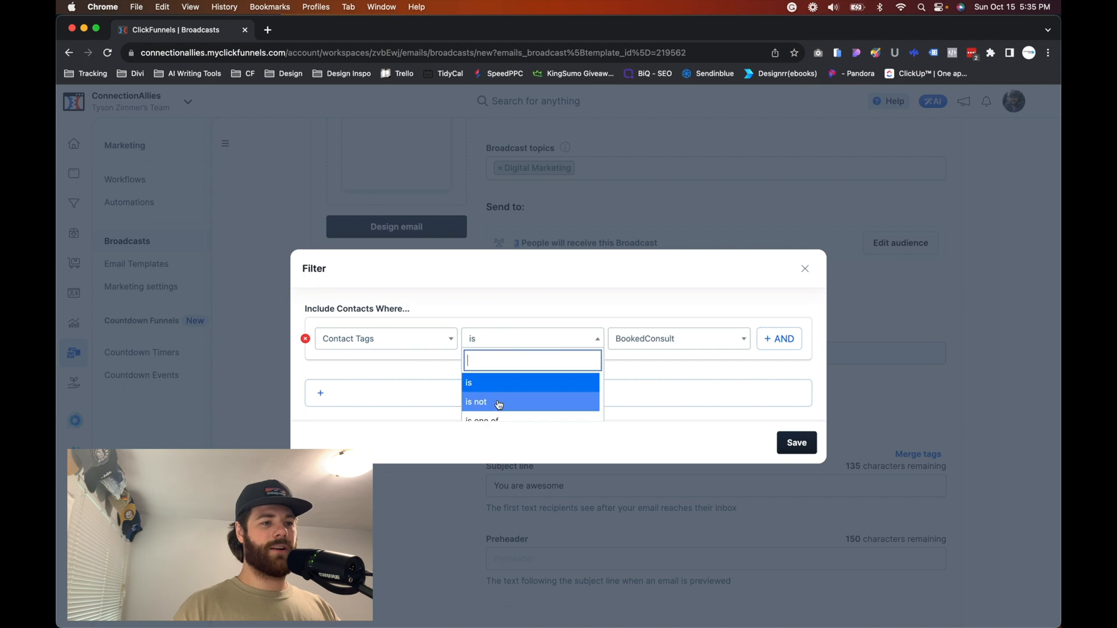
{"action": "scroll", "coordinate": [397, 357], "scroll_direction": "down", "scroll_amount": 1}
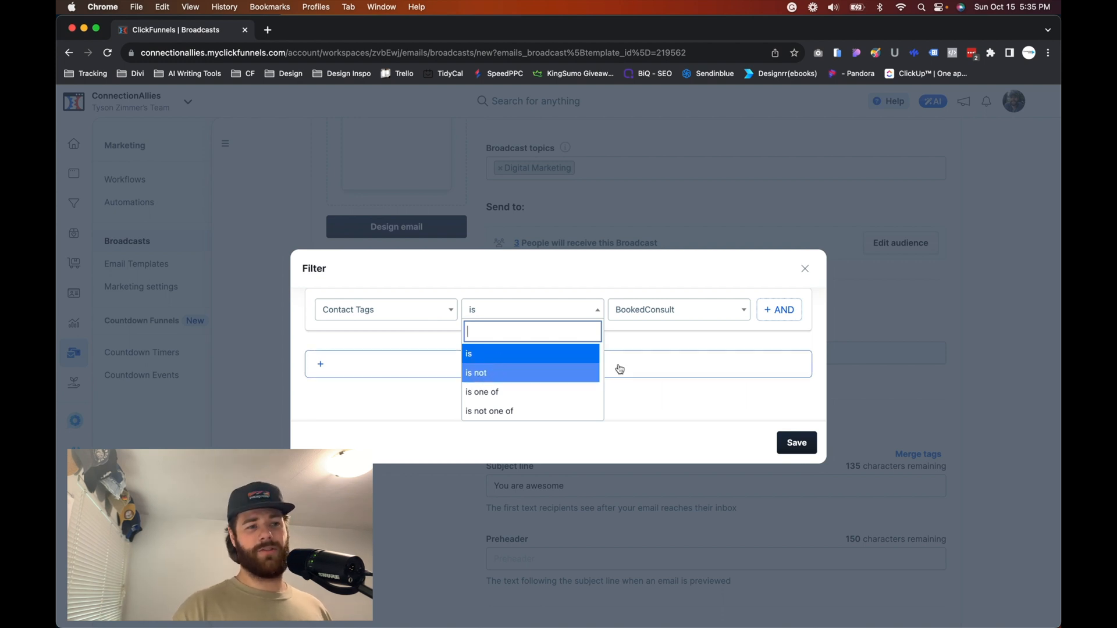
{"action": "left_click", "coordinate": [531, 353]}
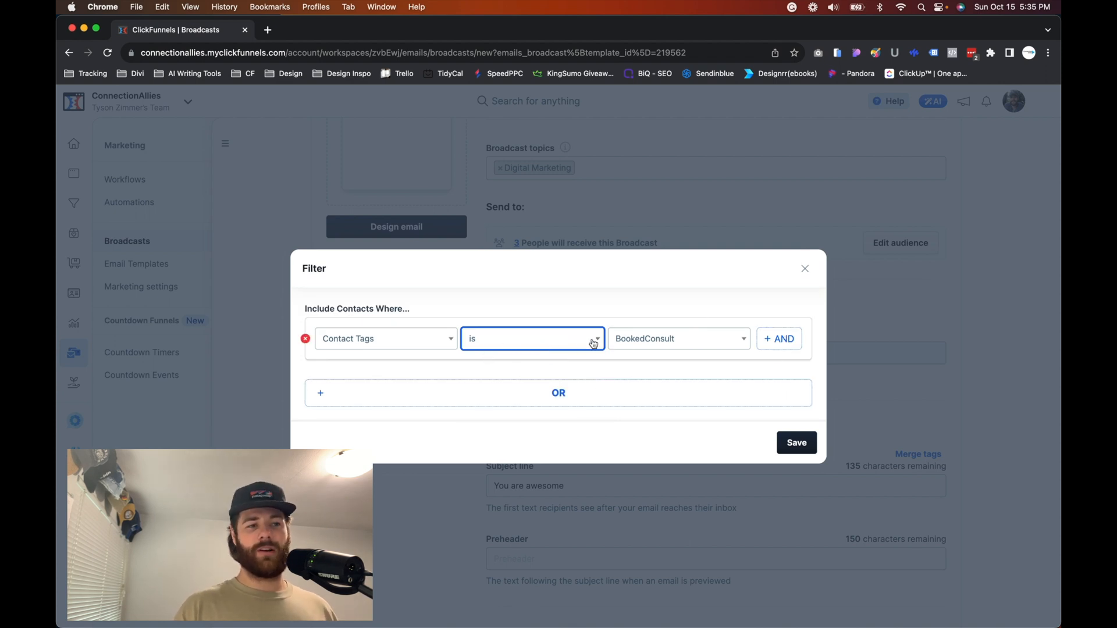
{"action": "left_click", "coordinate": [646, 346]}
{"action": "scroll", "coordinate": [646, 399], "scroll_direction": "down", "scroll_amount": 3}
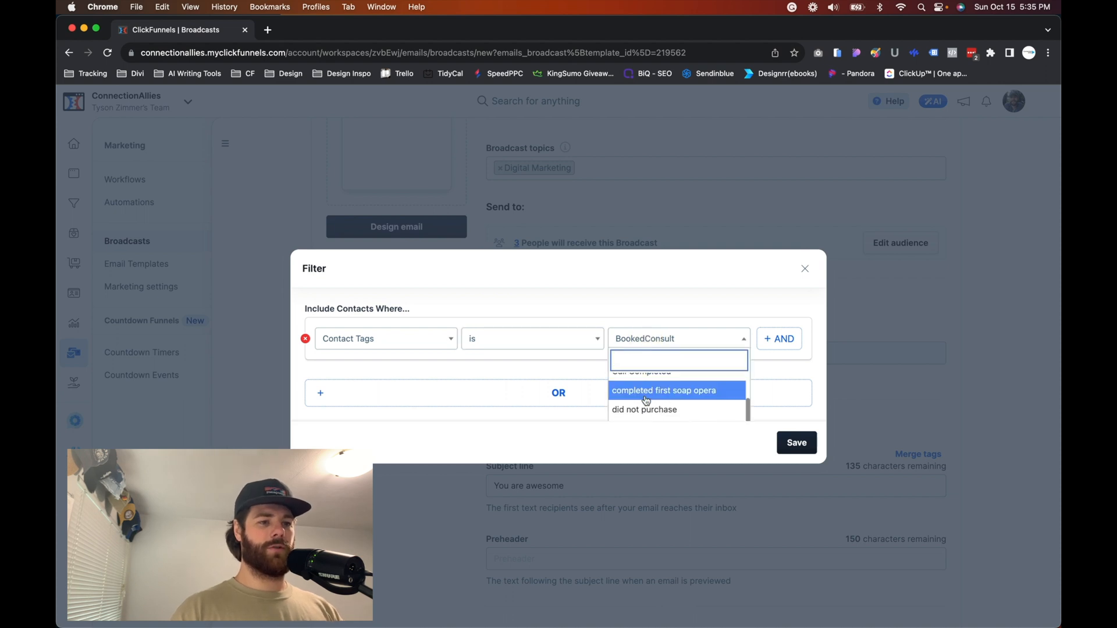
{"action": "scroll", "coordinate": [645, 400], "scroll_direction": "down", "scroll_amount": 5}
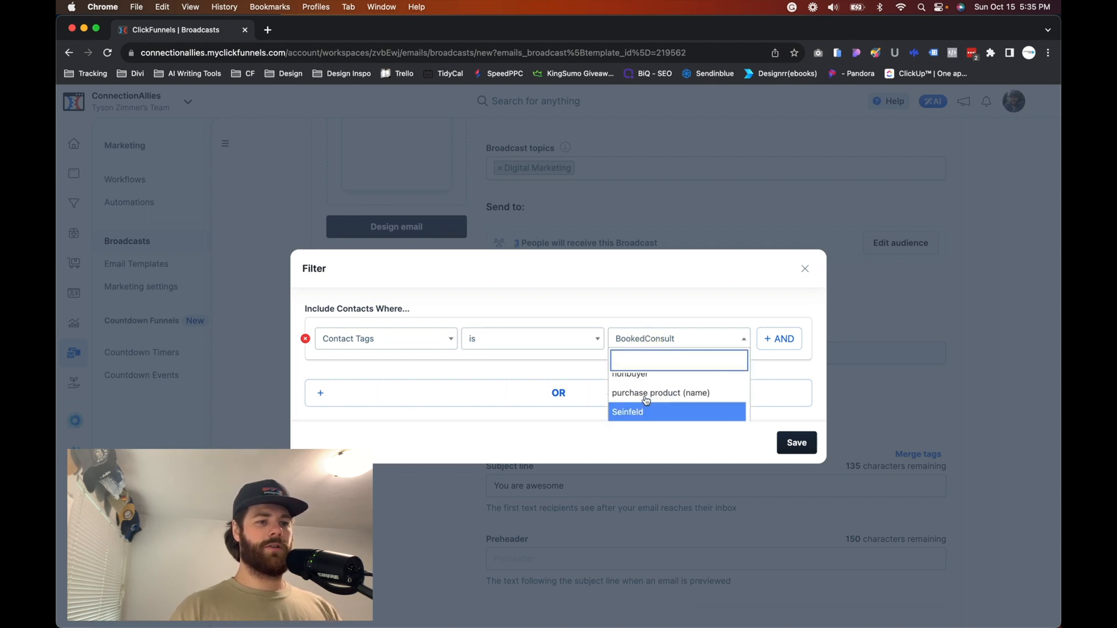
{"action": "scroll", "coordinate": [645, 399], "scroll_direction": "up", "scroll_amount": 8}
{"action": "left_click", "coordinate": [644, 391]}
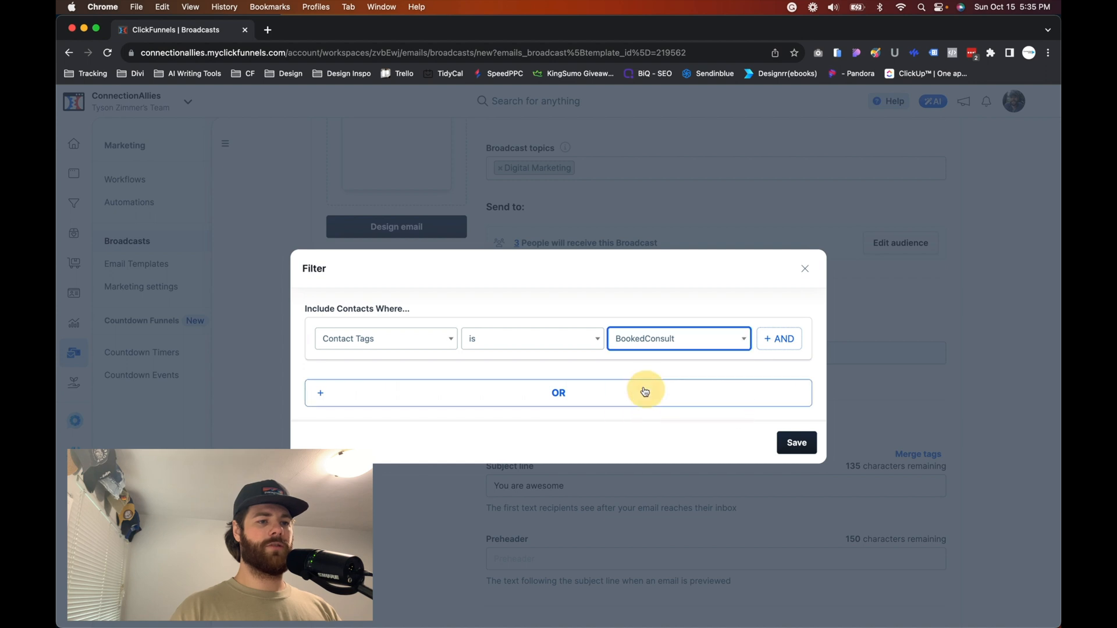
Add a second AND condition to the audience filter, based on Purchased Product.
{"action": "left_click", "coordinate": [769, 351]}
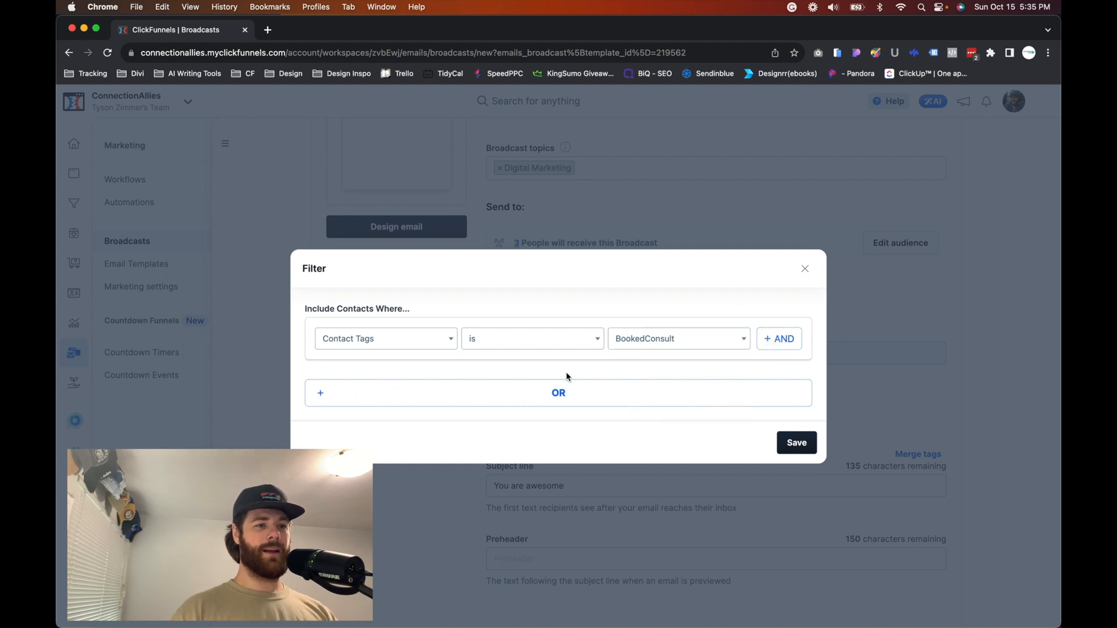
{"action": "left_click", "coordinate": [782, 339]}
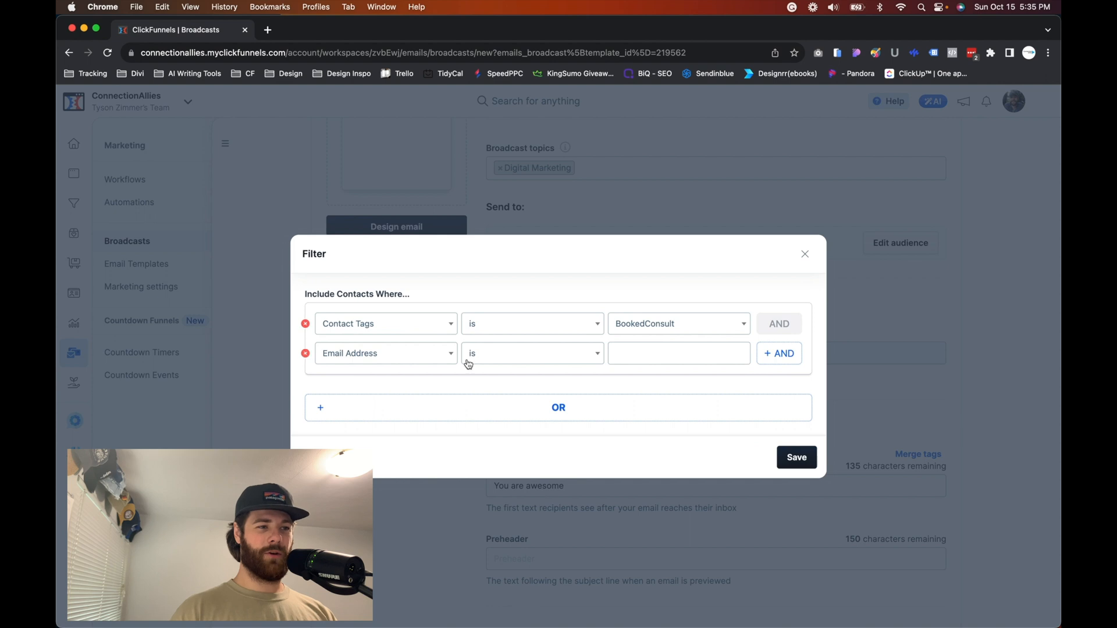
{"action": "left_click", "coordinate": [429, 349]}
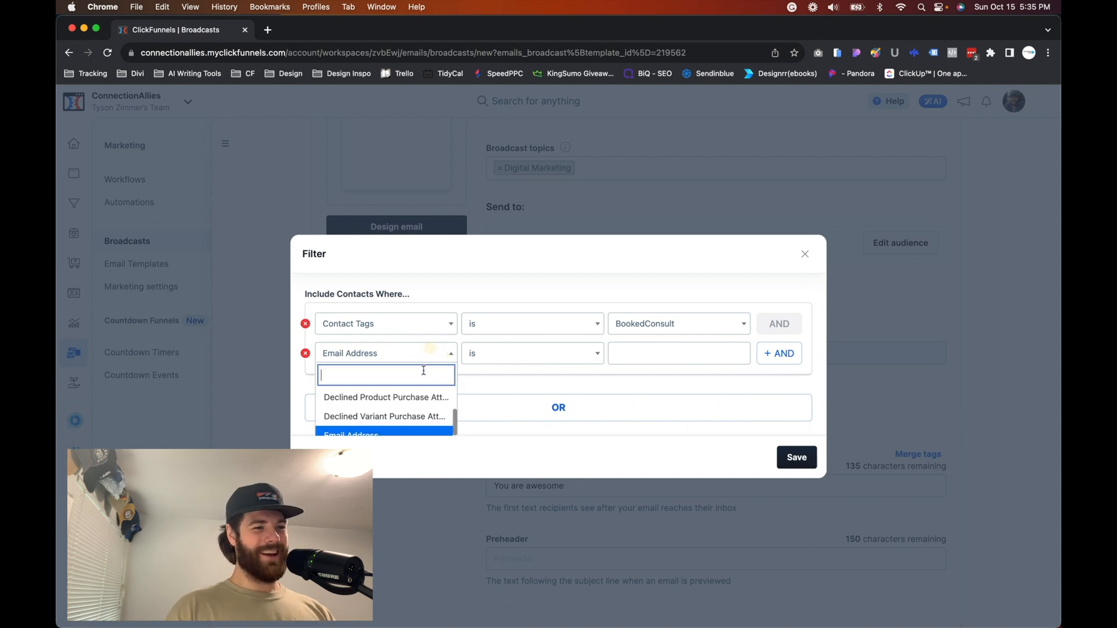
{"action": "scroll", "coordinate": [409, 413], "scroll_direction": "down", "scroll_amount": 10}
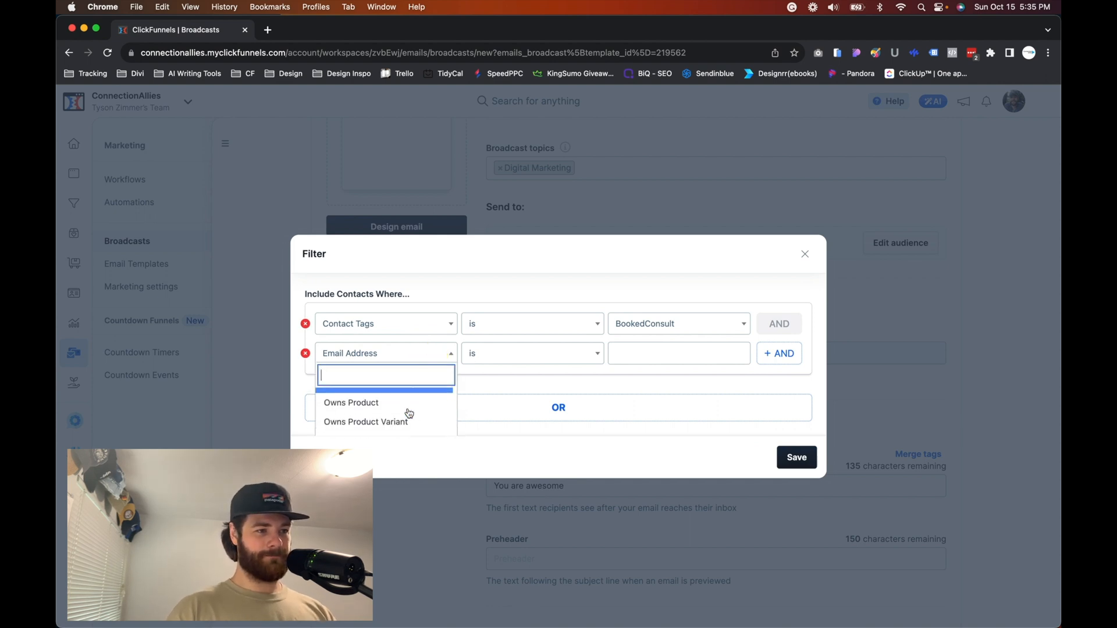
{"action": "scroll", "coordinate": [409, 413], "scroll_direction": "down", "scroll_amount": 2}
{"action": "scroll", "coordinate": [407, 413], "scroll_direction": "up", "scroll_amount": 2}
{"action": "scroll", "coordinate": [401, 414], "scroll_direction": "down", "scroll_amount": 2}
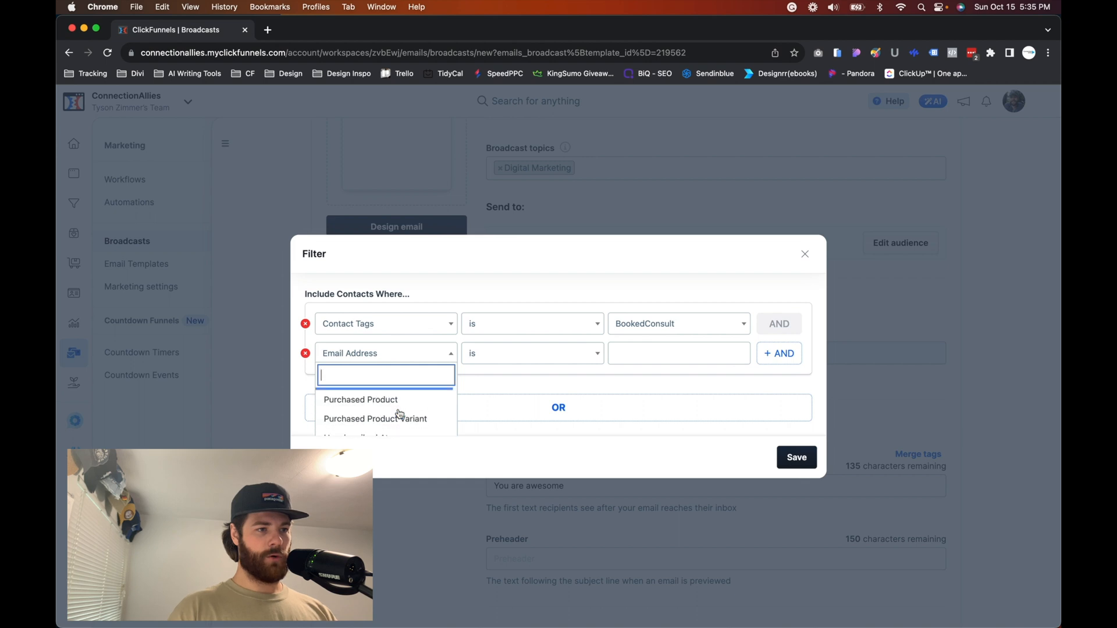
{"action": "left_click", "coordinate": [372, 399]}
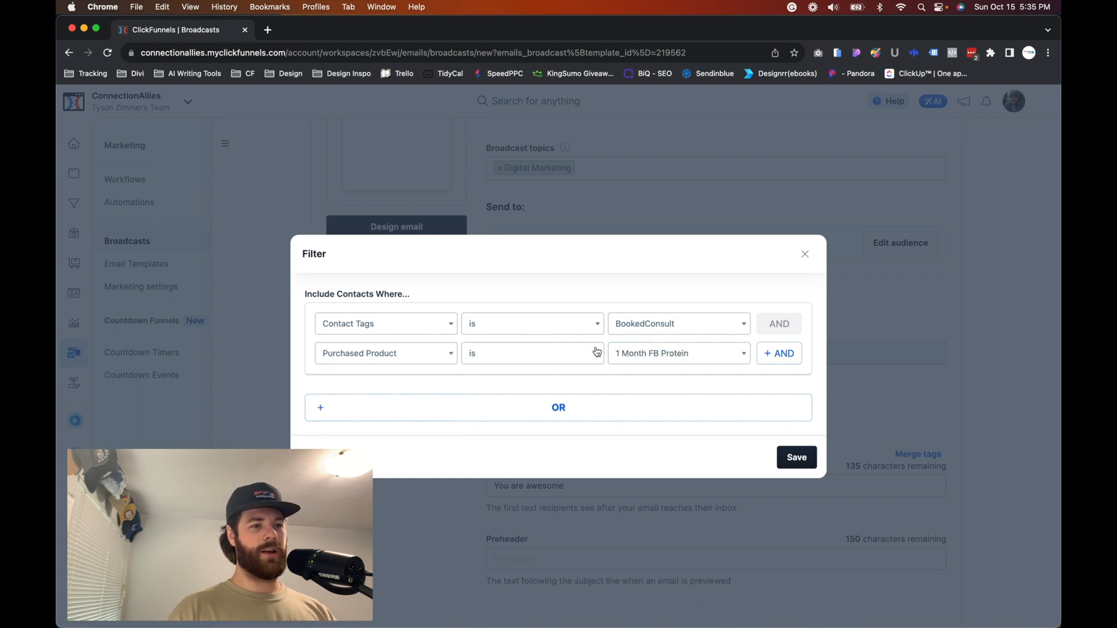
Set the purchased product in the second condition to Adventure Survival Club and save the audience filter.
{"action": "left_click", "coordinate": [686, 353]}
{"action": "scroll", "coordinate": [659, 416], "scroll_direction": "down", "scroll_amount": 3}
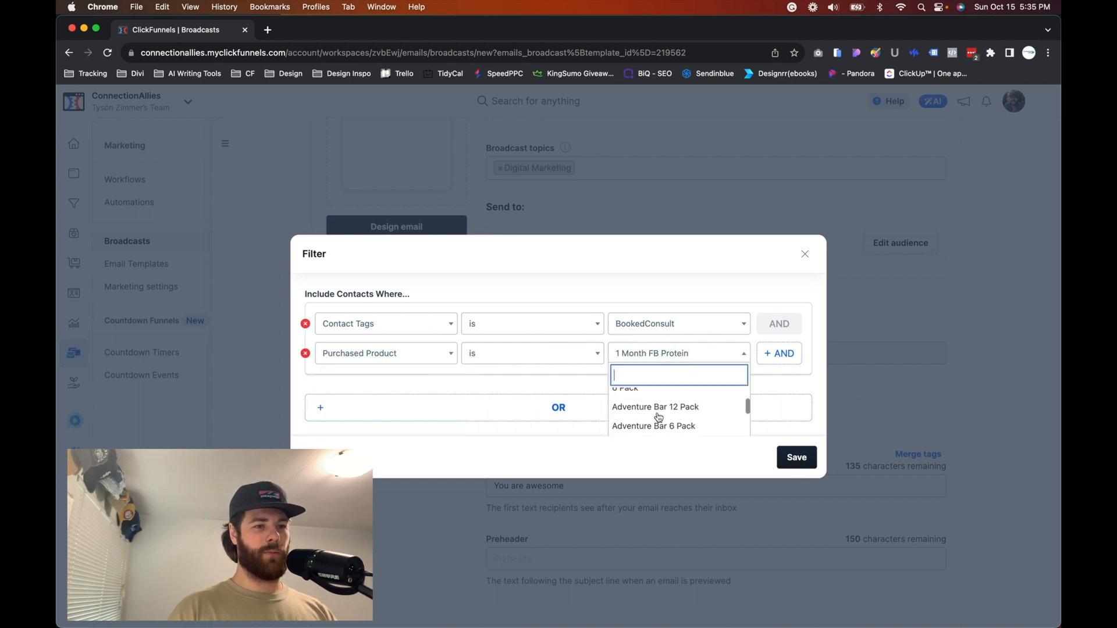
{"action": "scroll", "coordinate": [658, 417], "scroll_direction": "up", "scroll_amount": 4}
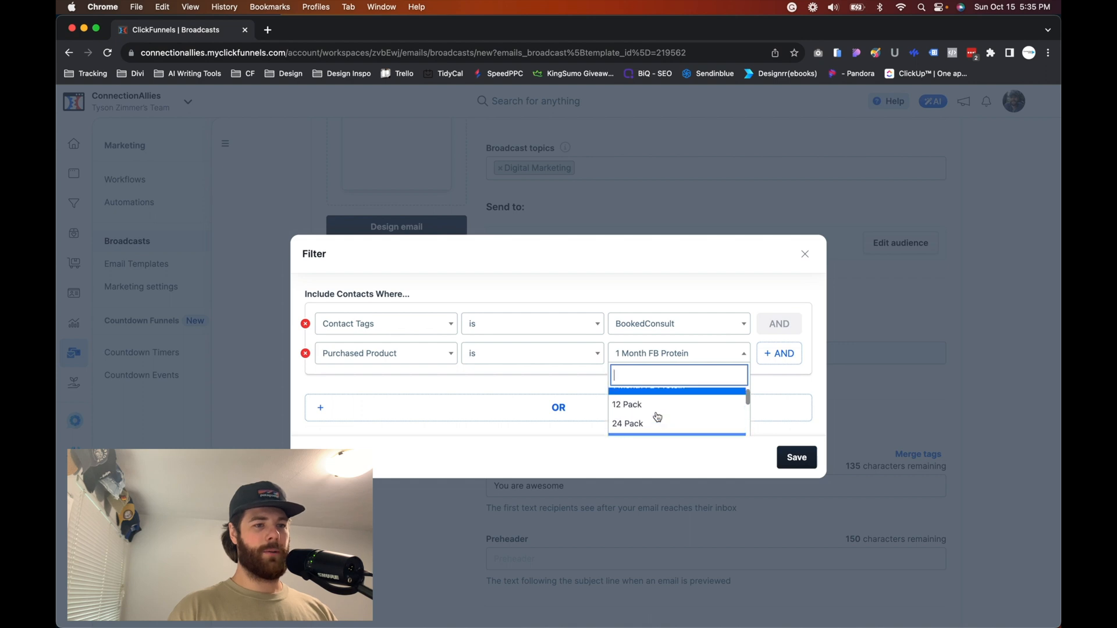
{"action": "scroll", "coordinate": [657, 416], "scroll_direction": "down", "scroll_amount": 4}
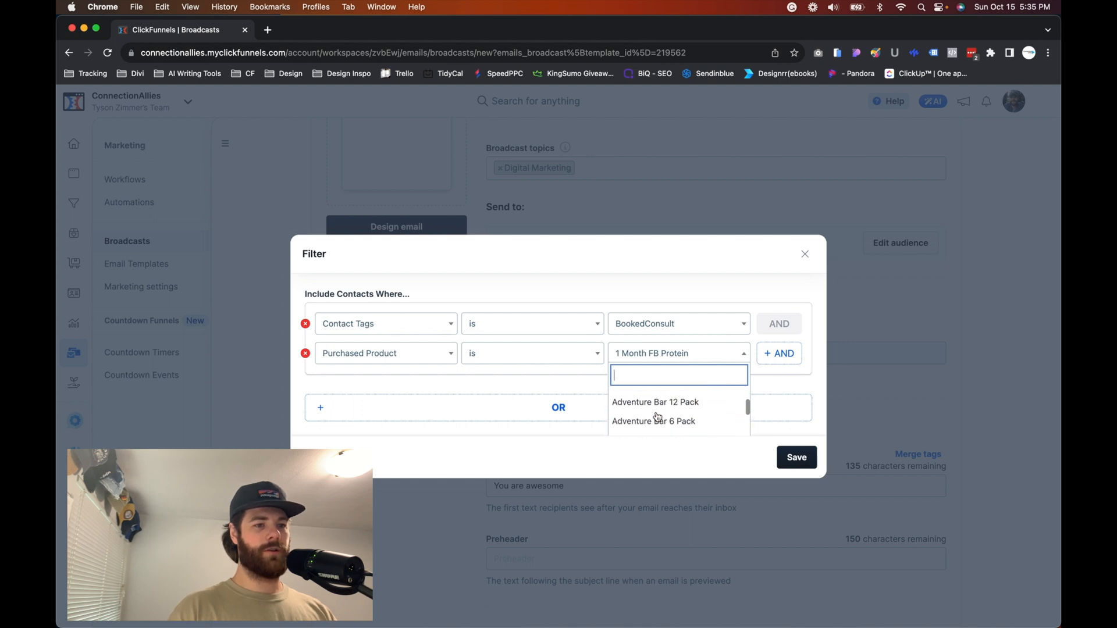
{"action": "scroll", "coordinate": [657, 417], "scroll_direction": "down", "scroll_amount": 3}
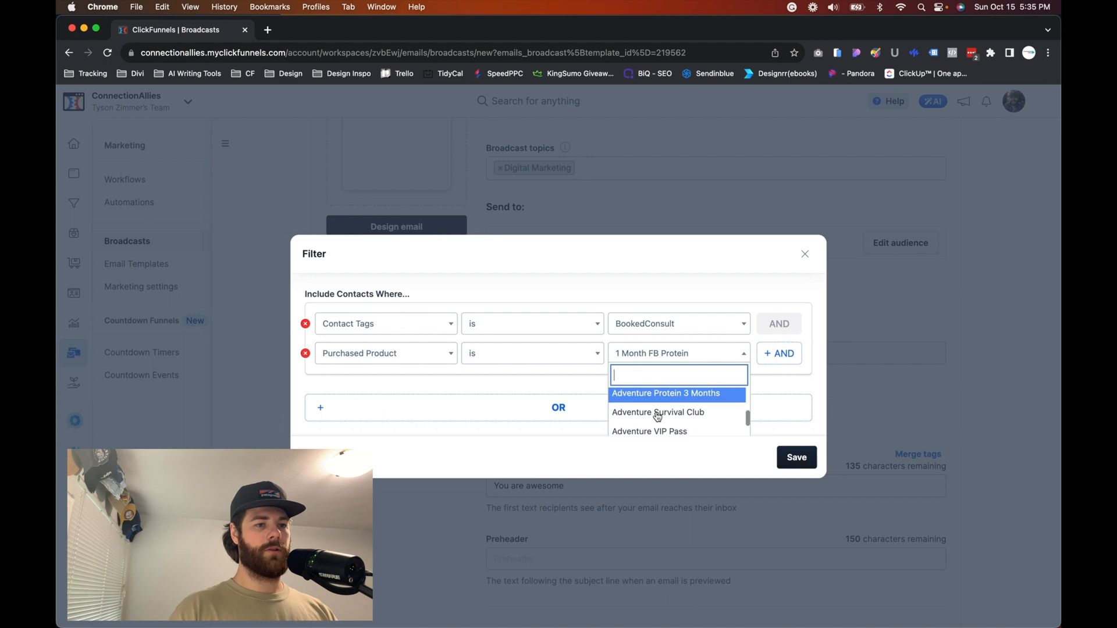
{"action": "left_click", "coordinate": [656, 413]}
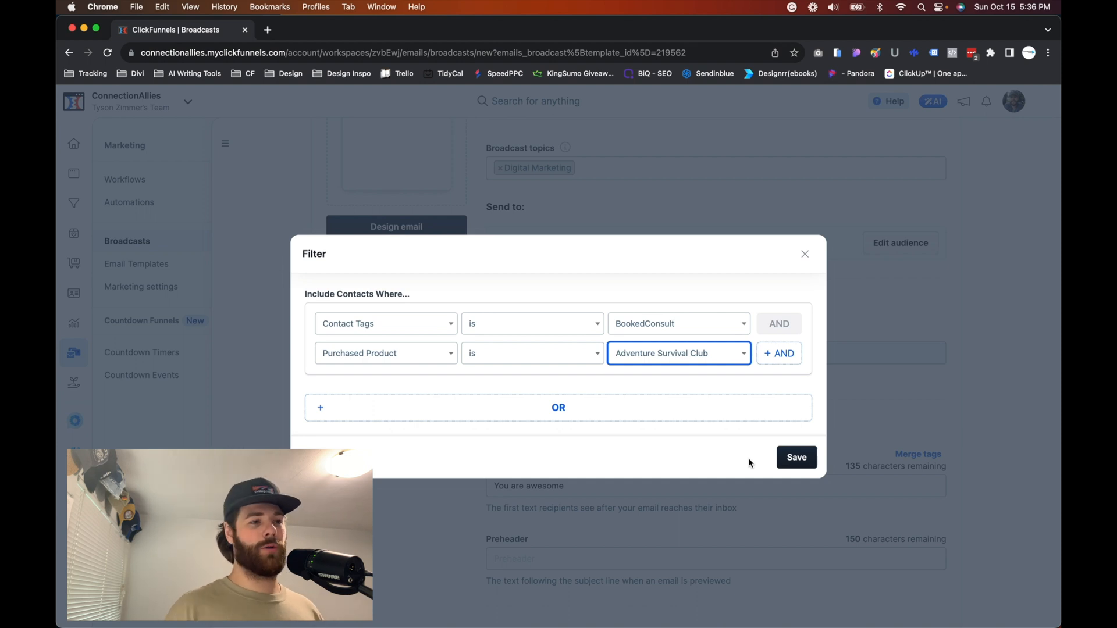
{"action": "left_click", "coordinate": [795, 457]}
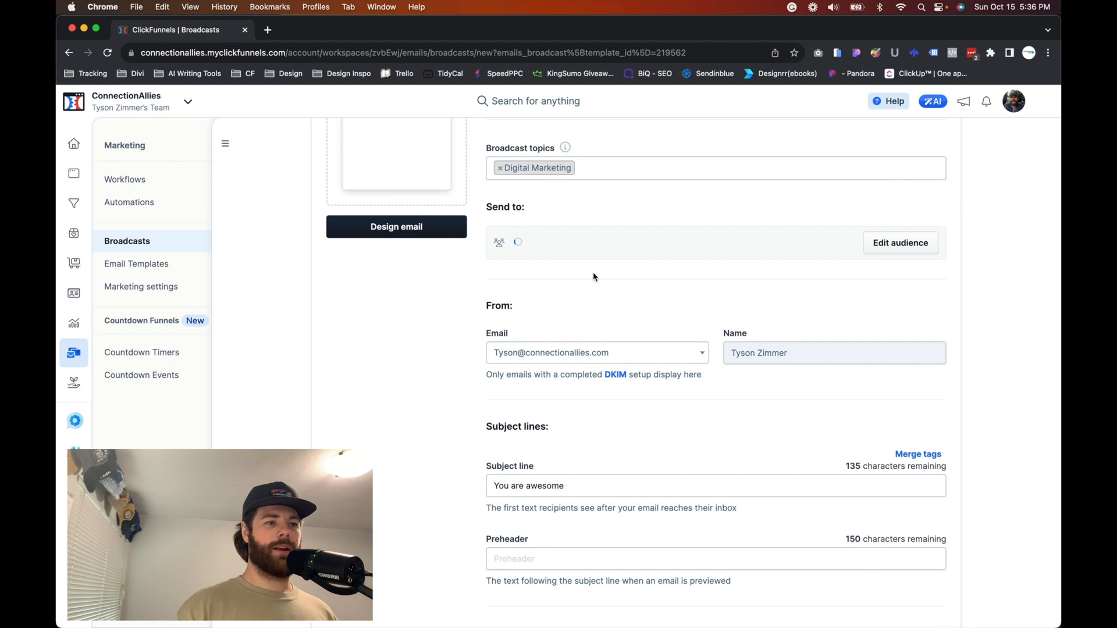
Remove the Purchased Product condition from the audience filter and save the filter.
{"action": "left_click", "coordinate": [903, 242]}
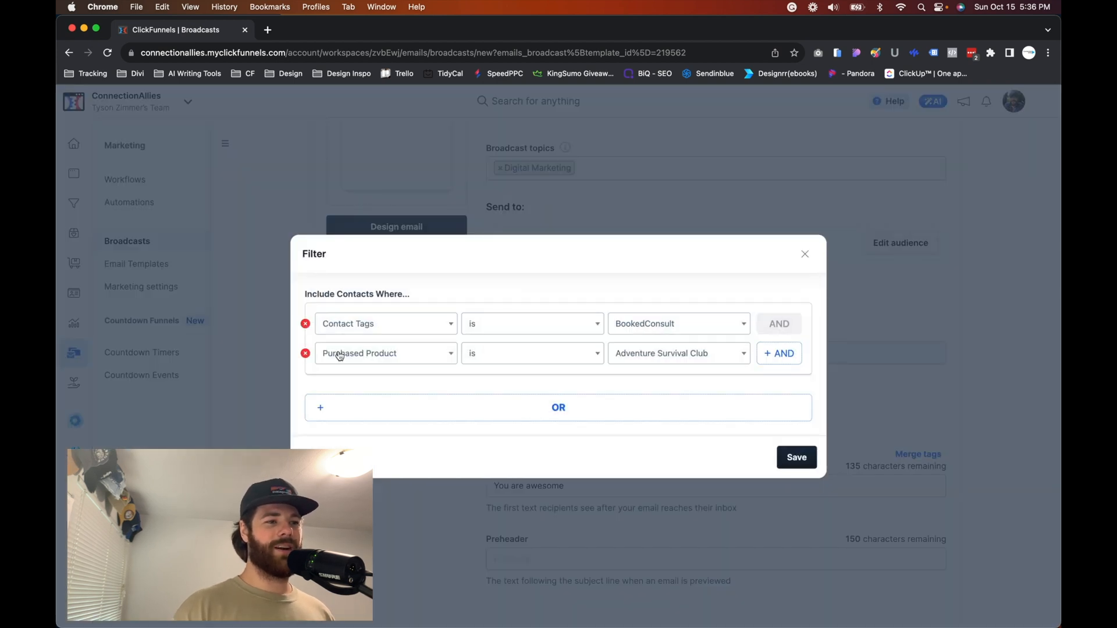
{"action": "left_click", "coordinate": [304, 354]}
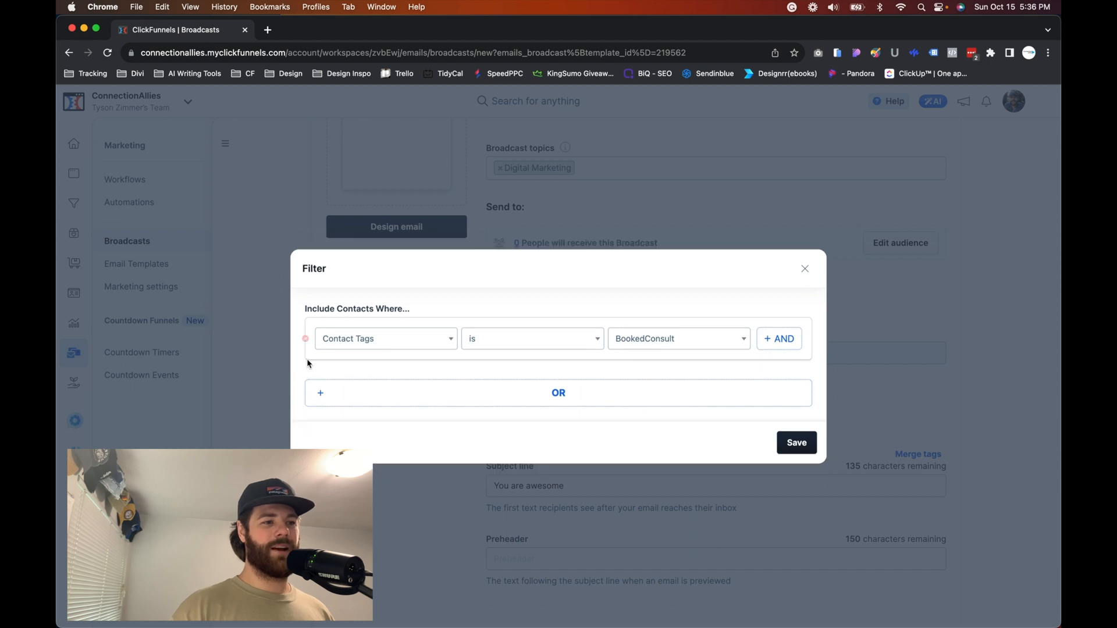
{"action": "left_click", "coordinate": [794, 443]}
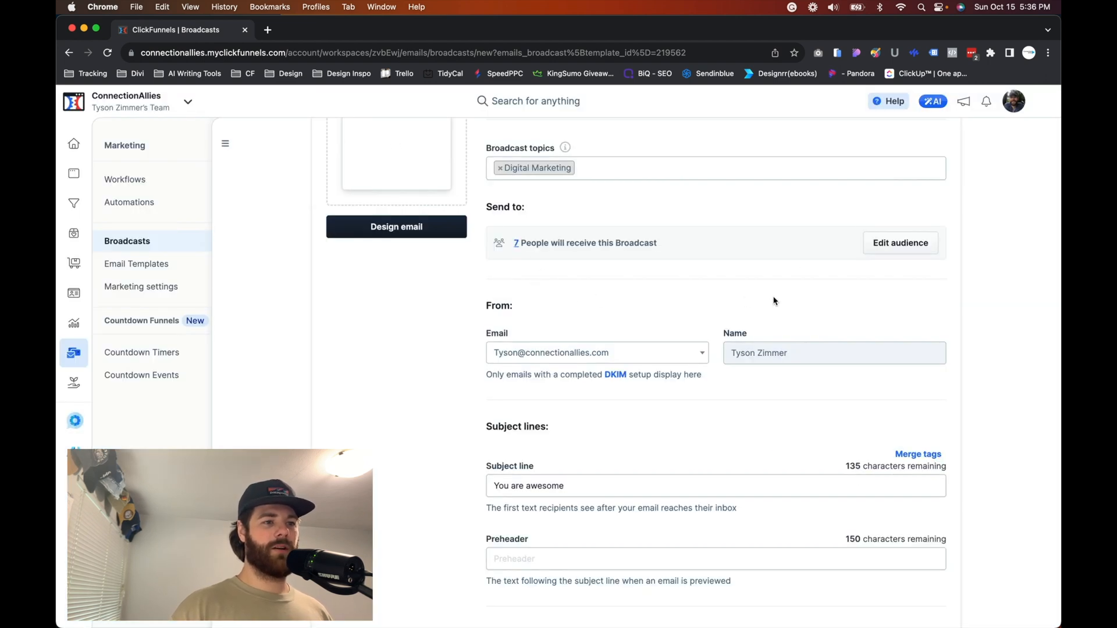
{"action": "scroll", "coordinate": [875, 309], "scroll_direction": "down", "scroll_amount": 4}
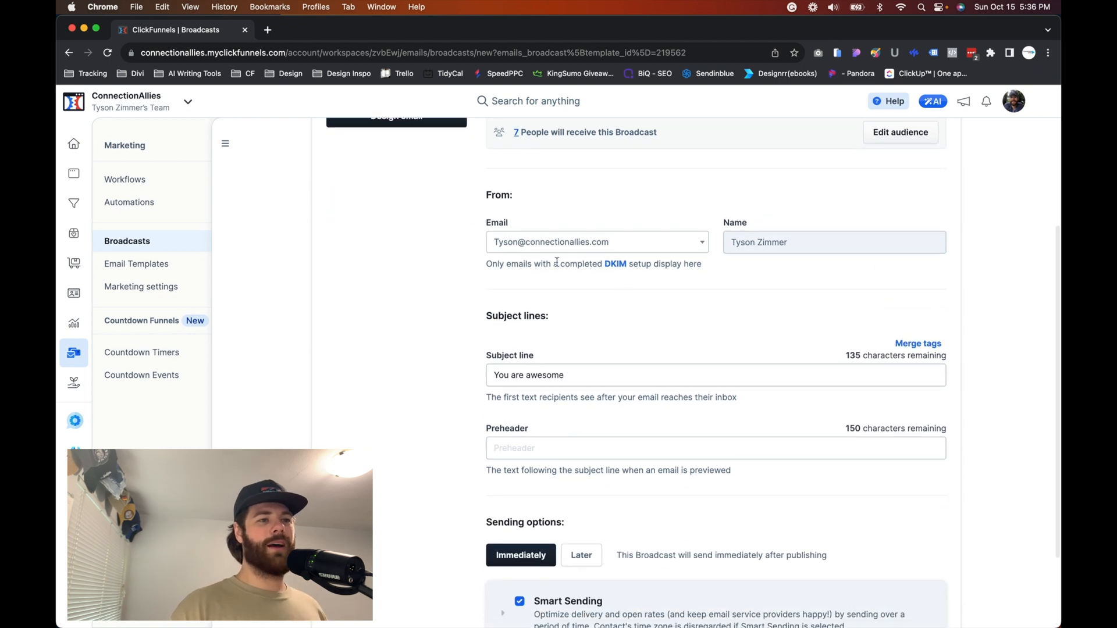
Examine the sender email addresses available for the broadcast, keeping the current selection.
{"action": "scroll", "coordinate": [557, 262], "scroll_direction": "down", "scroll_amount": 1}
{"action": "scroll", "coordinate": [557, 266], "scroll_direction": "down", "scroll_amount": 1}
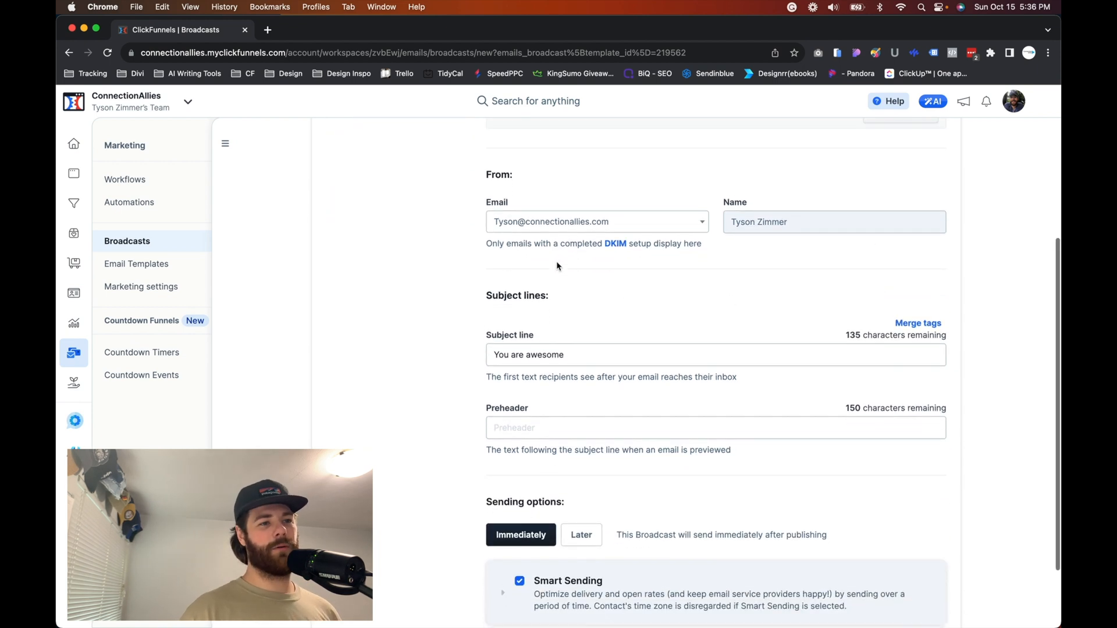
{"action": "left_click", "coordinate": [687, 230]}
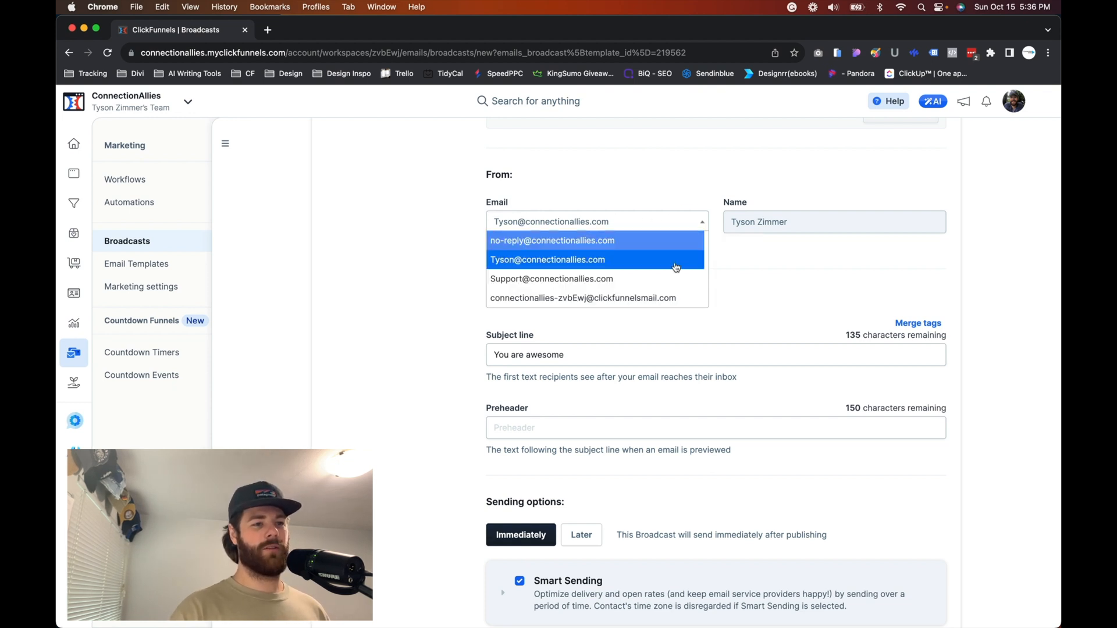
{"action": "left_click", "coordinate": [698, 225]}
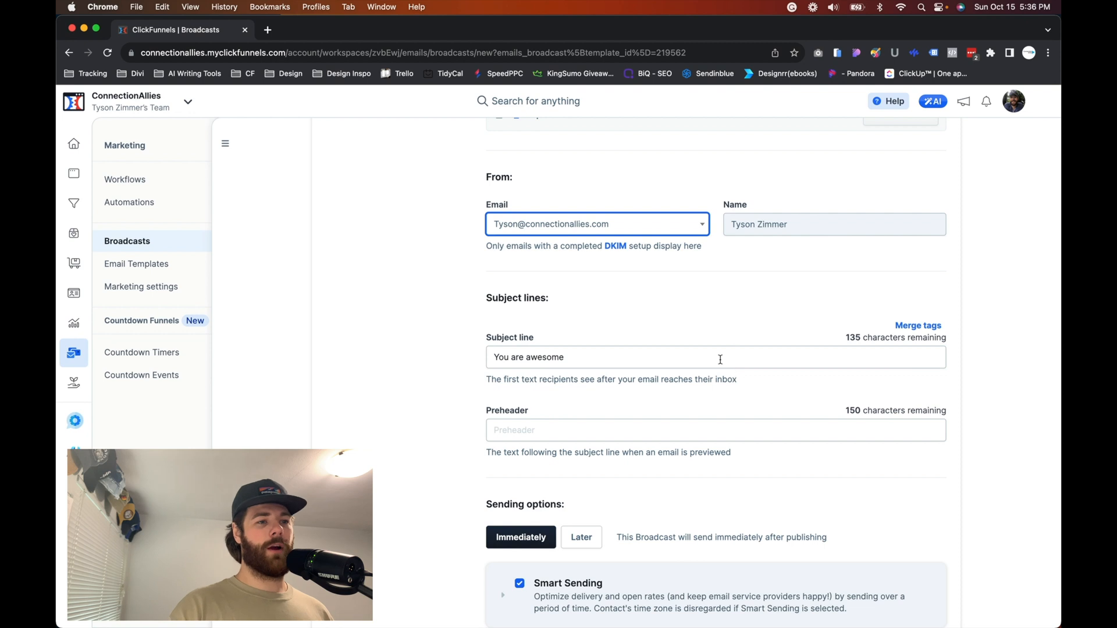
Extend the subject line "You are awesome" with a comma and the contact first name merge tag.
{"action": "scroll", "coordinate": [720, 360], "scroll_direction": "down", "scroll_amount": 3}
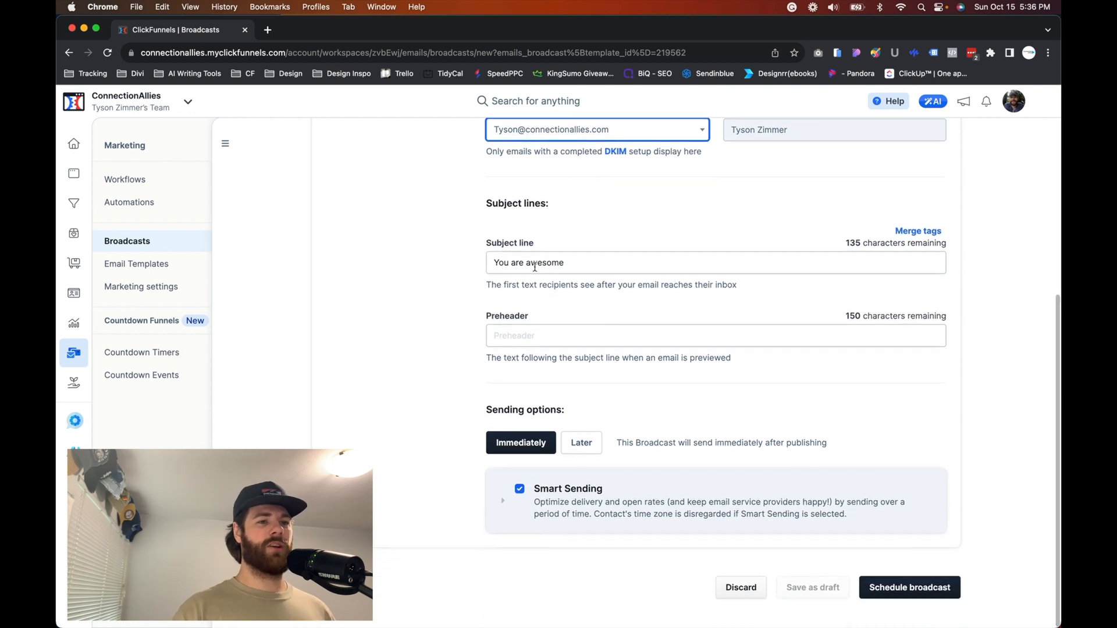
{"action": "left_click", "coordinate": [592, 257]}
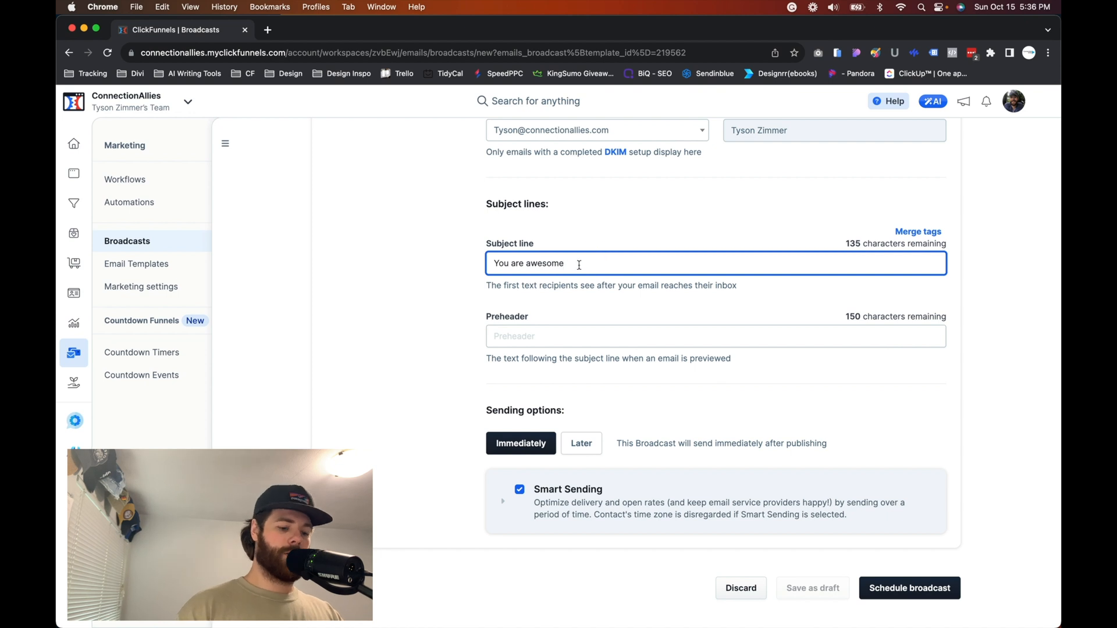
{"action": "type", "text": ","}
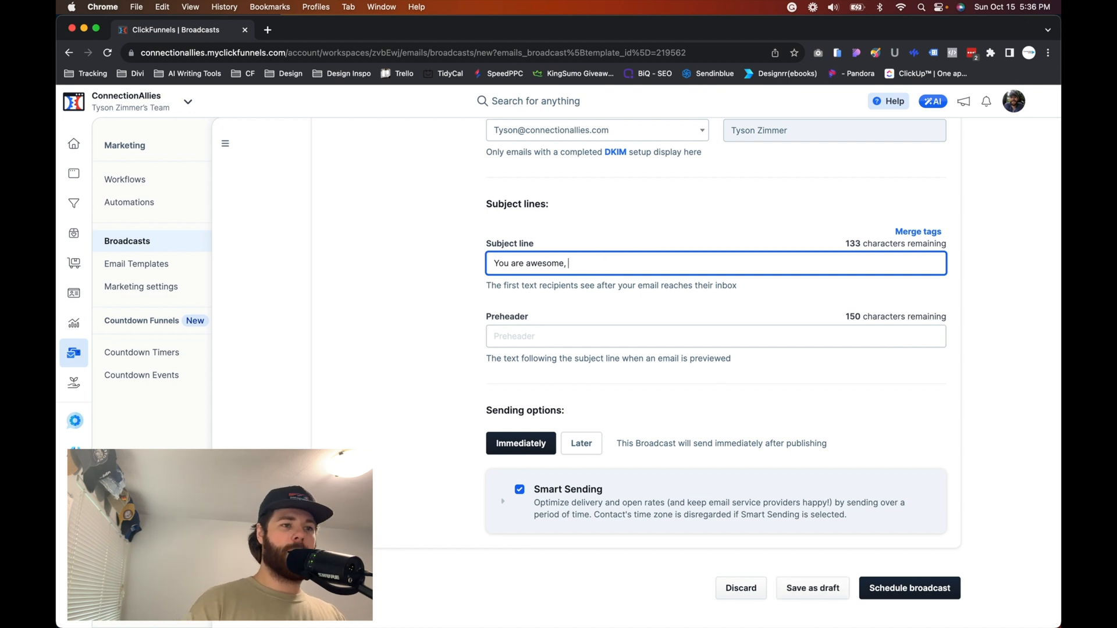
{"action": "left_click", "coordinate": [925, 231]}
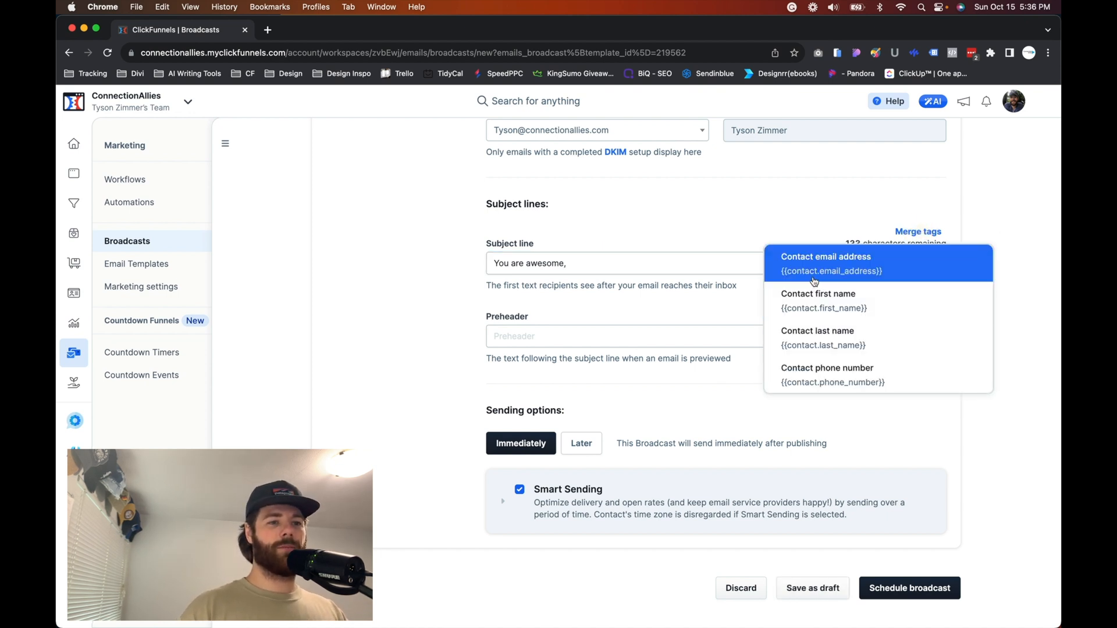
{"action": "left_click", "coordinate": [816, 302]}
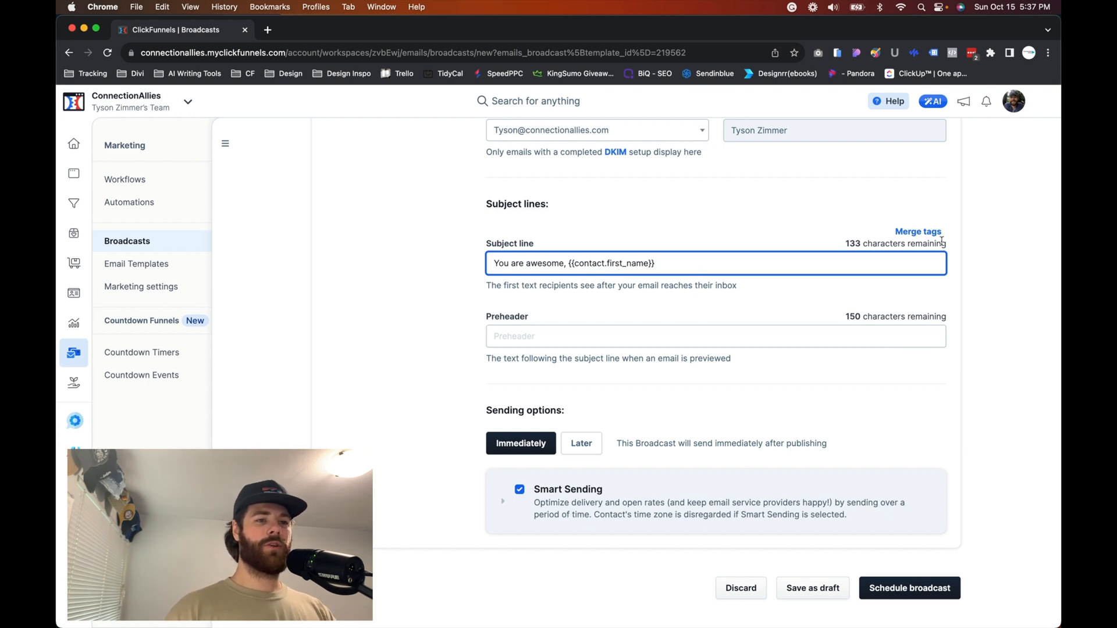
Enter the preheader "you are so cool we are going to give you a free.....".
{"action": "left_click", "coordinate": [662, 332]}
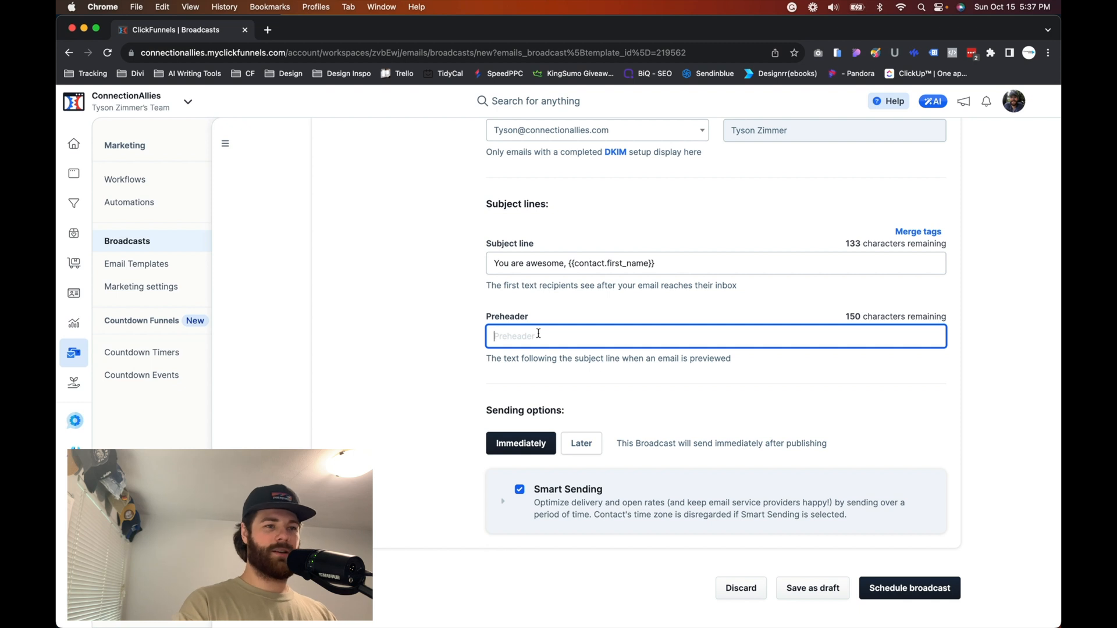
{"action": "type", "text": "you are"}
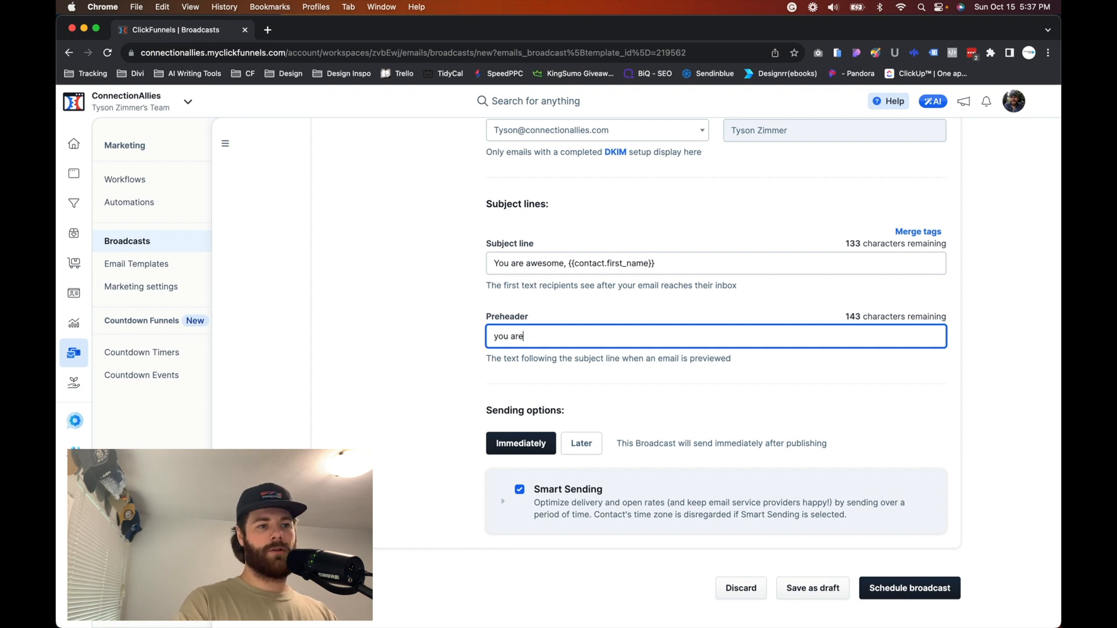
{"action": "type", "text": " so cool"}
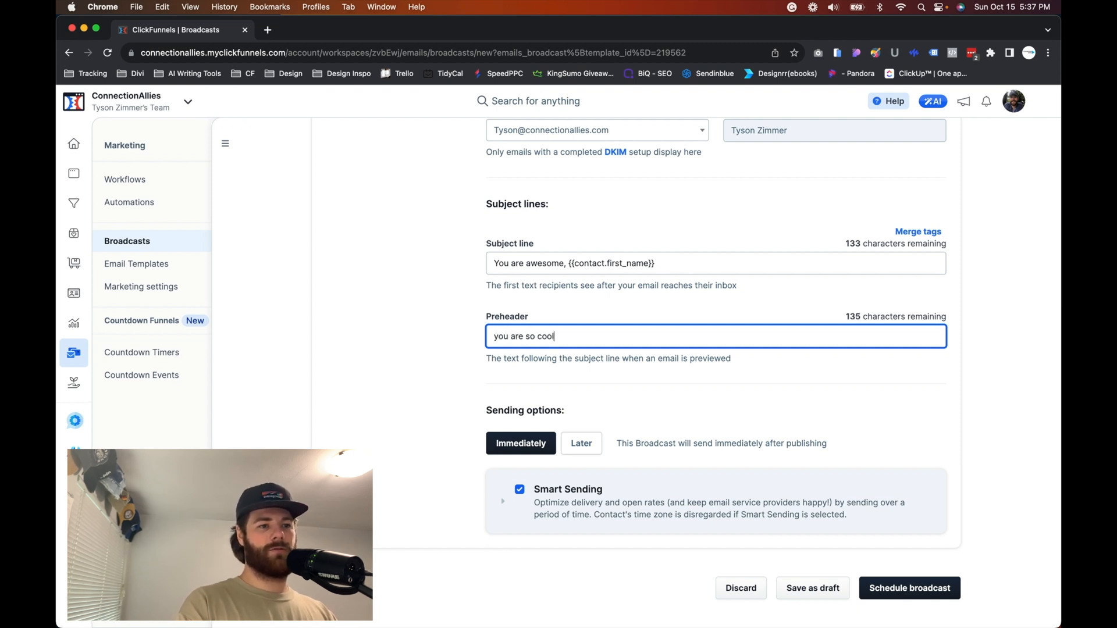
{"action": "type", "text": " we are going "}
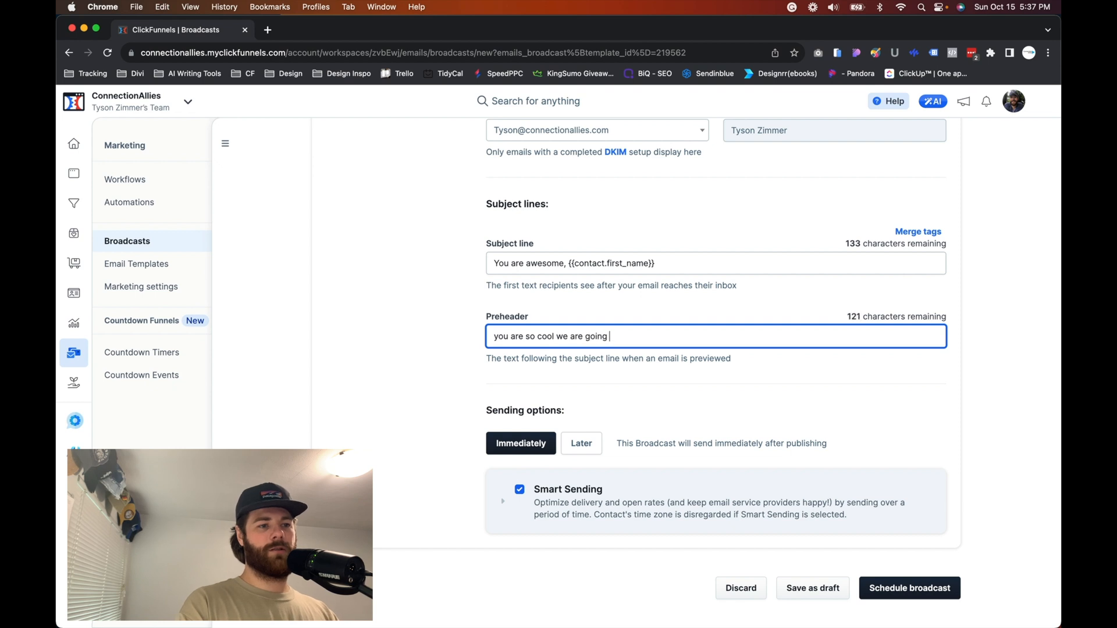
{"action": "type", "text": "to give youarf"}
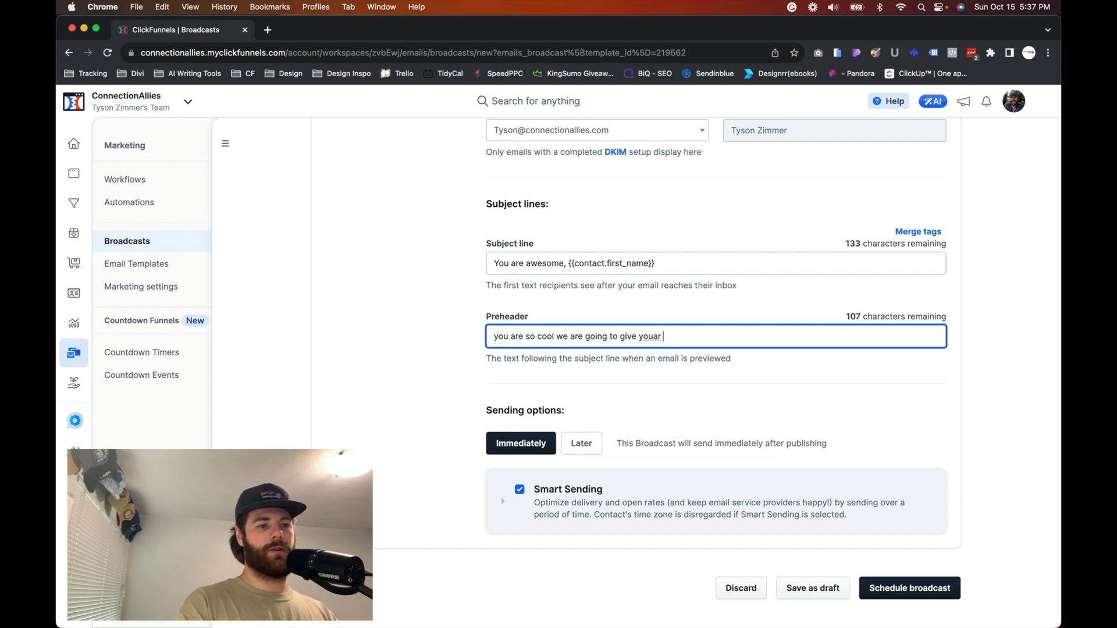
{"action": "key", "text": "BackSpace"}
{"action": "key", "text": "BackSpace"}
{"action": "key", "text": "BackSpace"}
{"action": "type", "text": "a free....."}
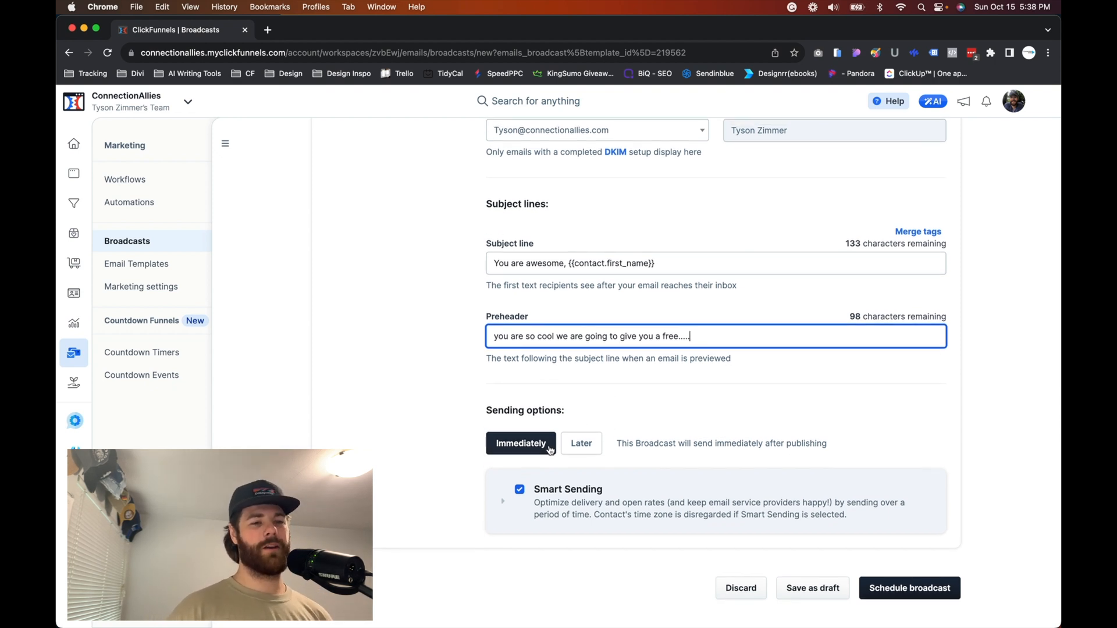
Switch the sending option to Later and view the send date and send time choices.
{"action": "left_click", "coordinate": [580, 444]}
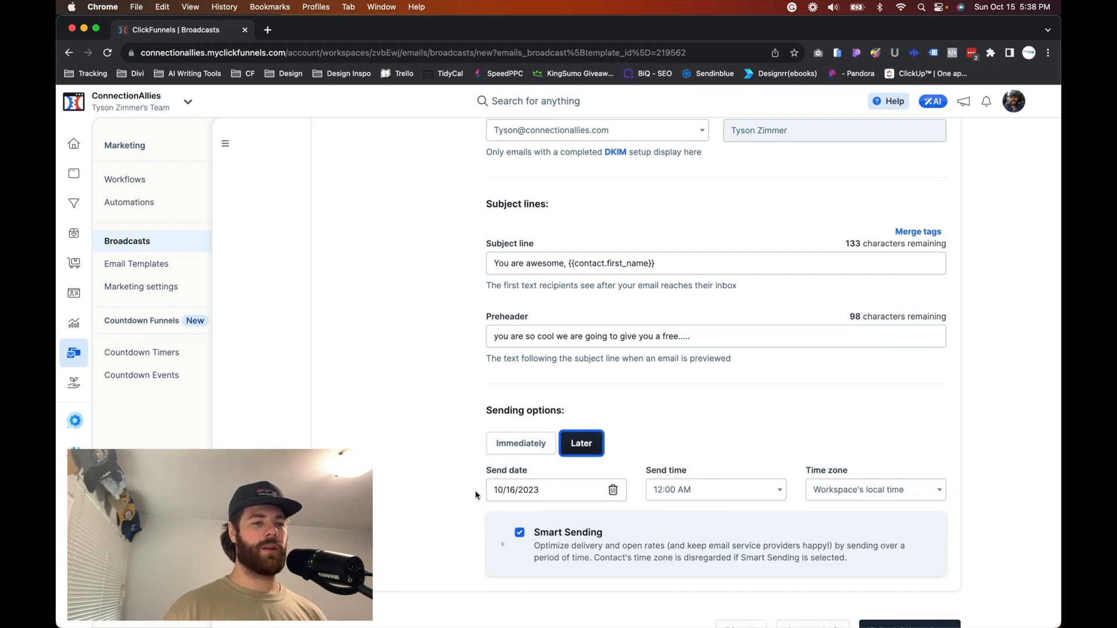
{"action": "left_click", "coordinate": [542, 492]}
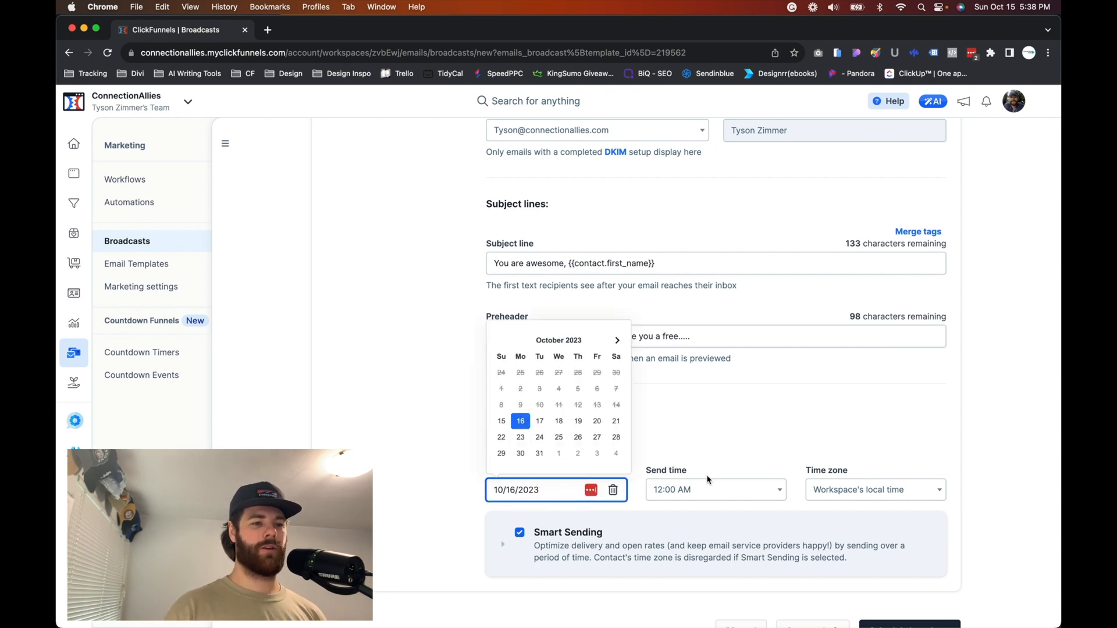
{"action": "left_click", "coordinate": [703, 491]}
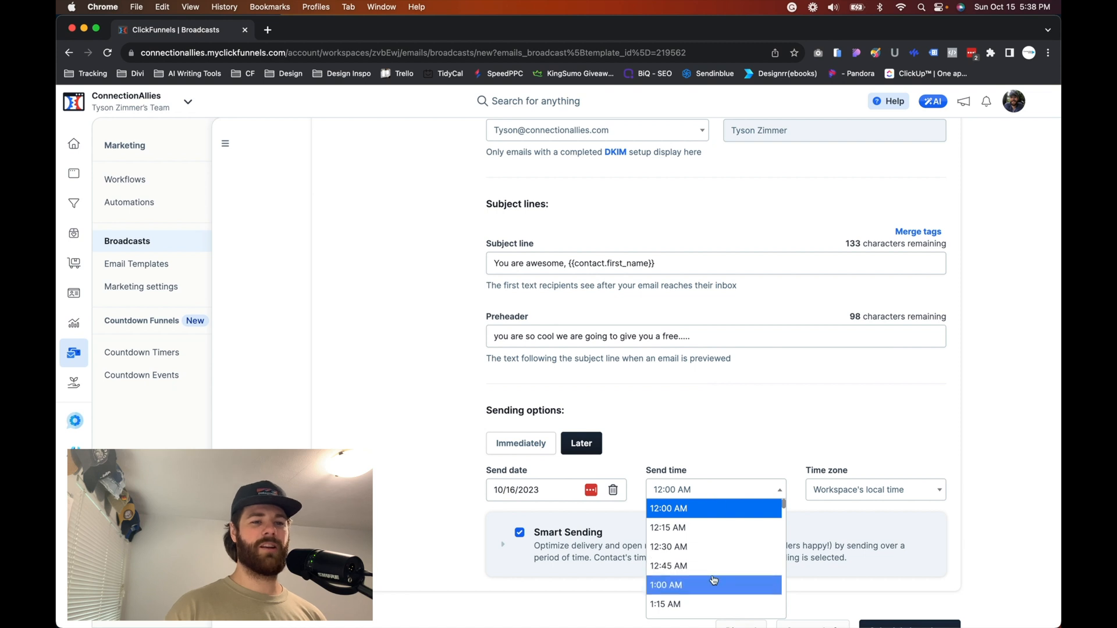
Look through the time zone choices for the scheduled send, then close the list without changing the selection.
{"action": "left_click", "coordinate": [853, 492]}
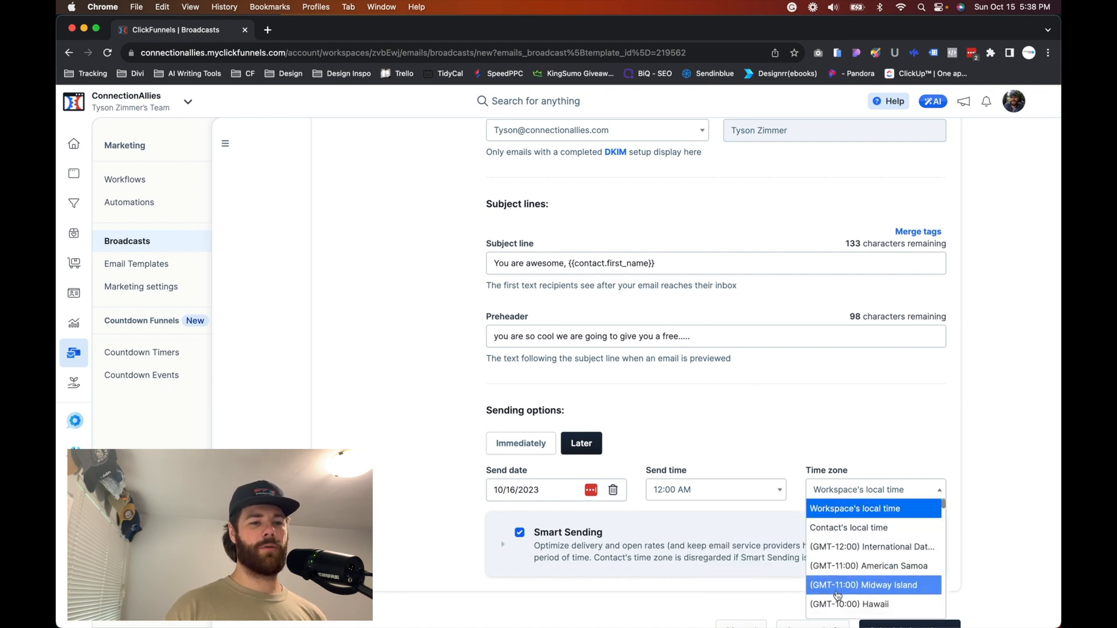
{"action": "scroll", "coordinate": [825, 435], "scroll_direction": "down", "scroll_amount": 2}
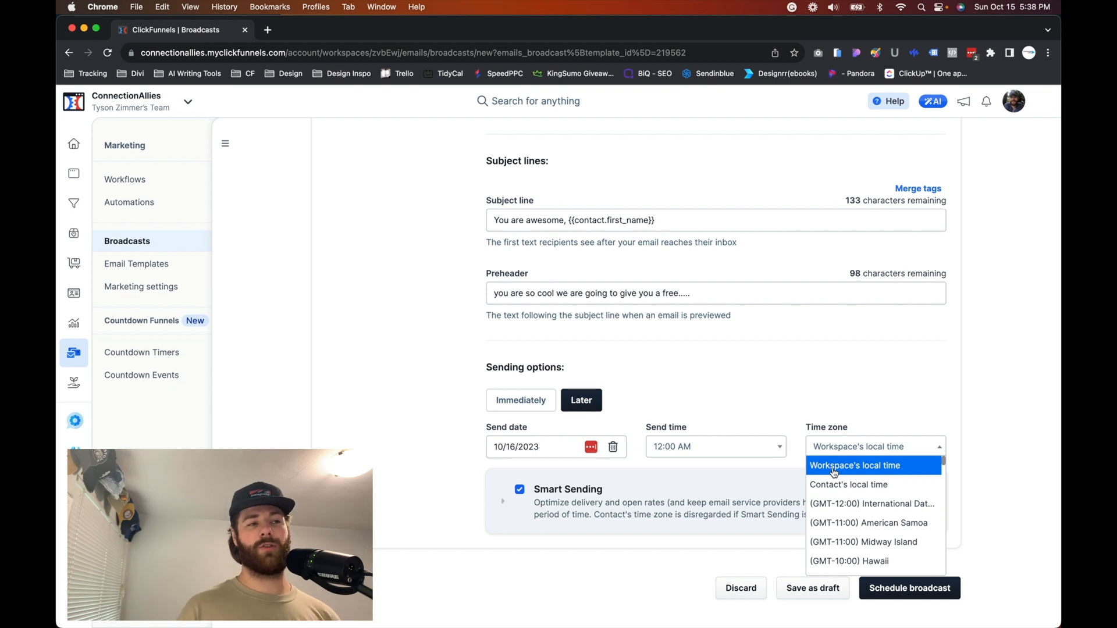
{"action": "scroll", "coordinate": [844, 483], "scroll_direction": "down", "scroll_amount": 6}
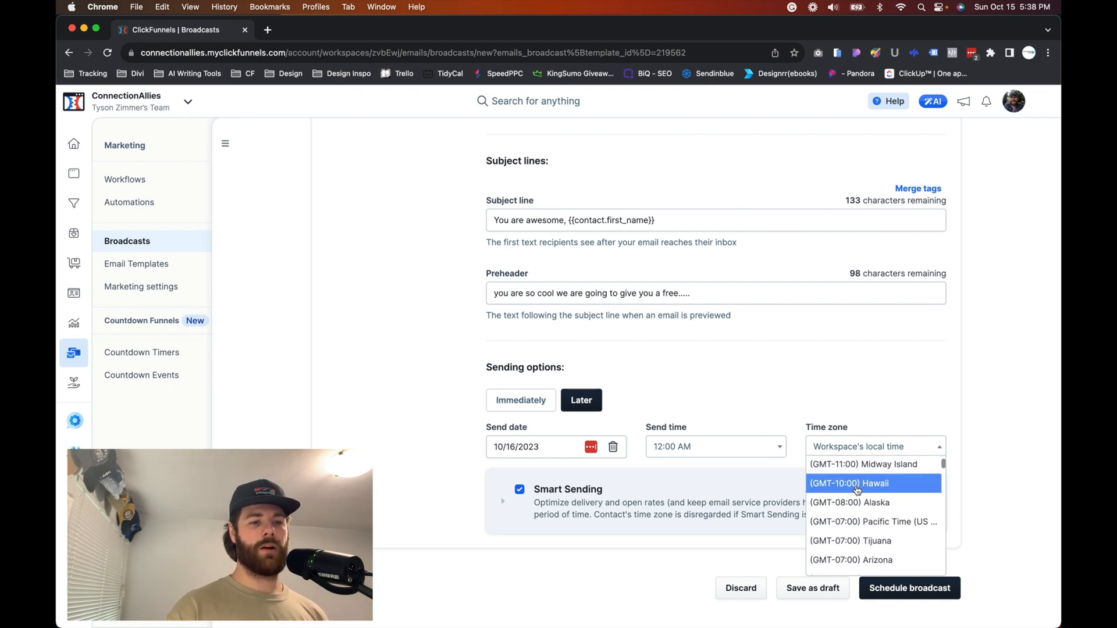
{"action": "scroll", "coordinate": [856, 490], "scroll_direction": "down", "scroll_amount": 10}
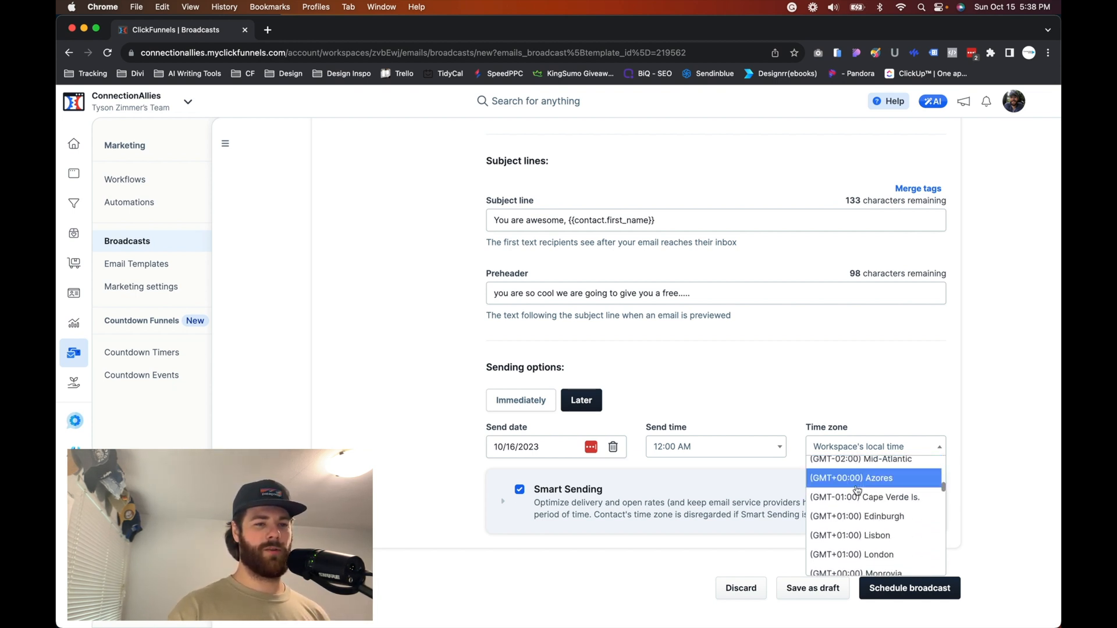
{"action": "scroll", "coordinate": [856, 491], "scroll_direction": "down", "scroll_amount": 2}
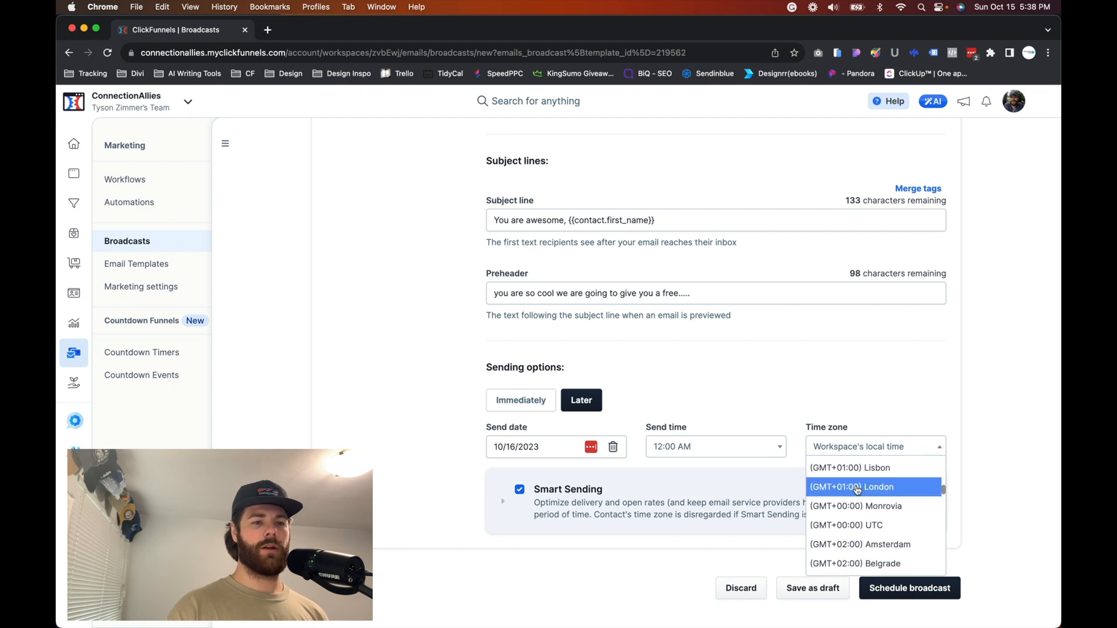
{"action": "scroll", "coordinate": [856, 490], "scroll_direction": "up", "scroll_amount": 1}
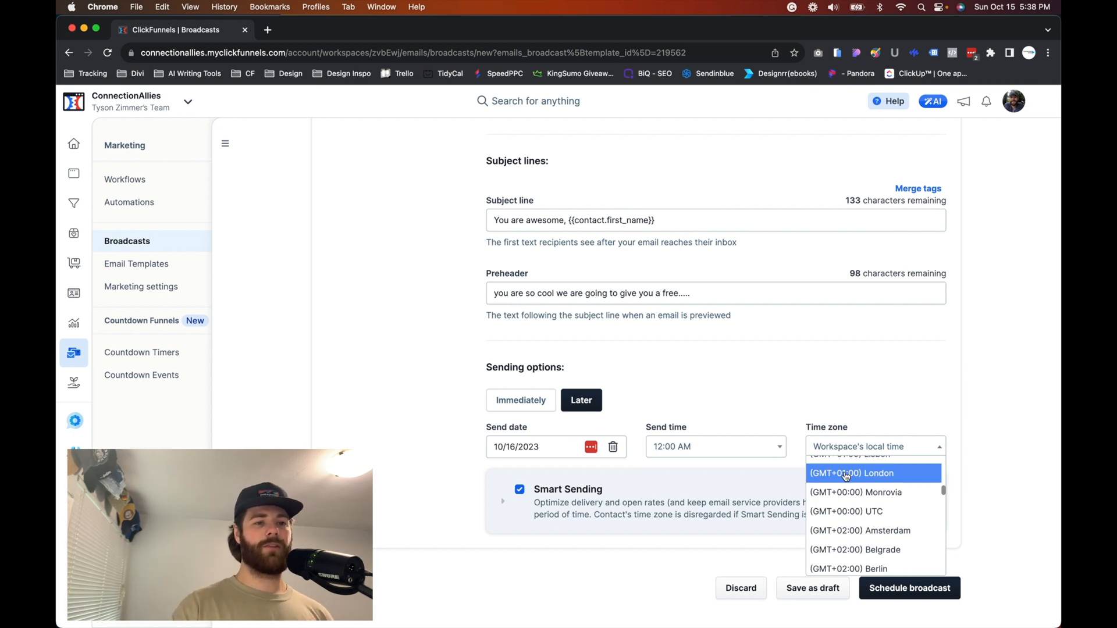
{"action": "left_click", "coordinate": [858, 409]}
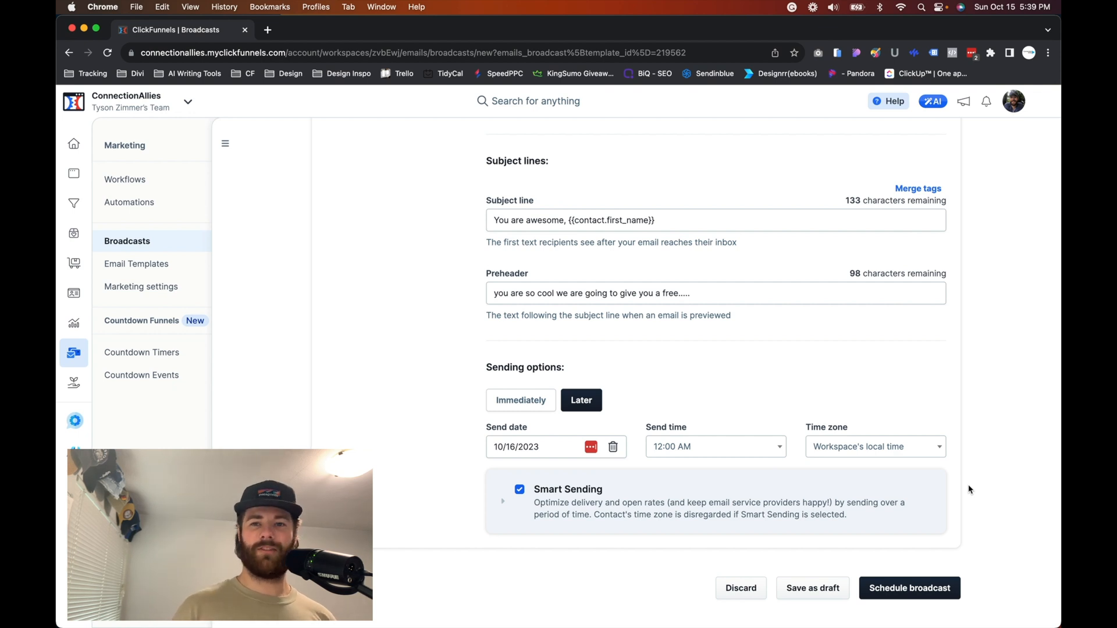
{"action": "left_click", "coordinate": [803, 503]}
{"action": "left_click", "coordinate": [885, 502]}
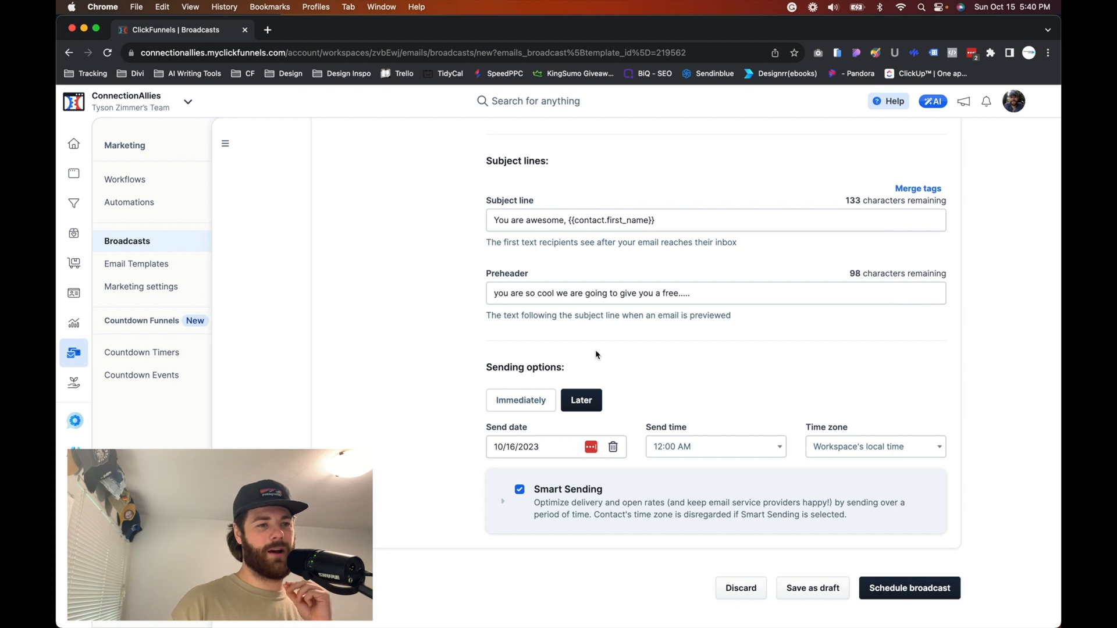
Save the broadcast as a draft with sending set to Immediately and return to the broadcasts list.
{"action": "left_click", "coordinate": [530, 399]}
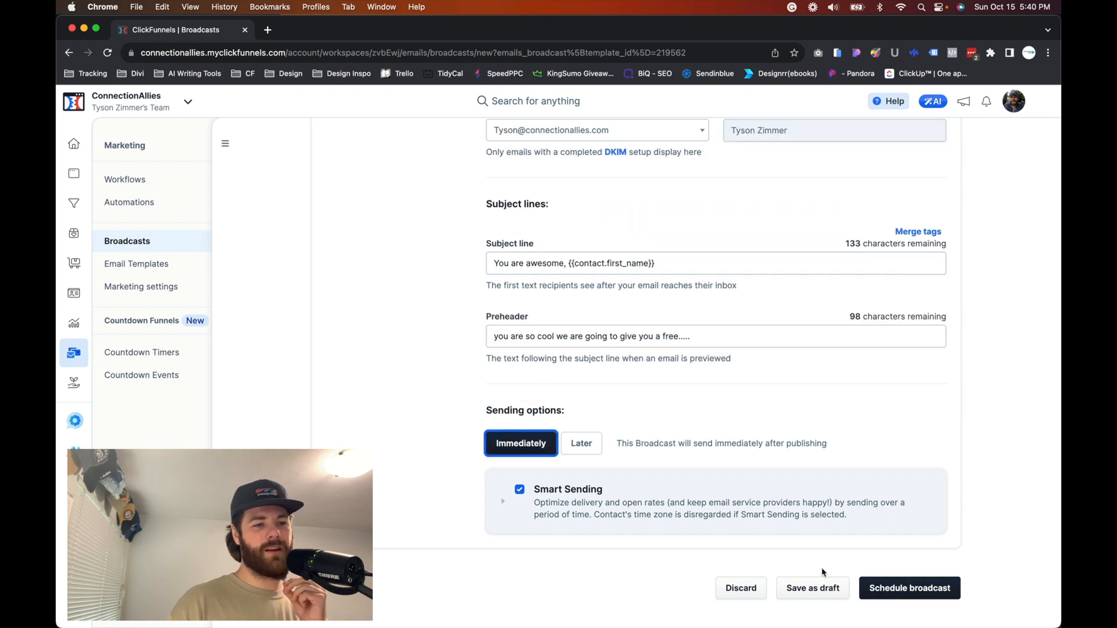
{"action": "left_click", "coordinate": [792, 591]}
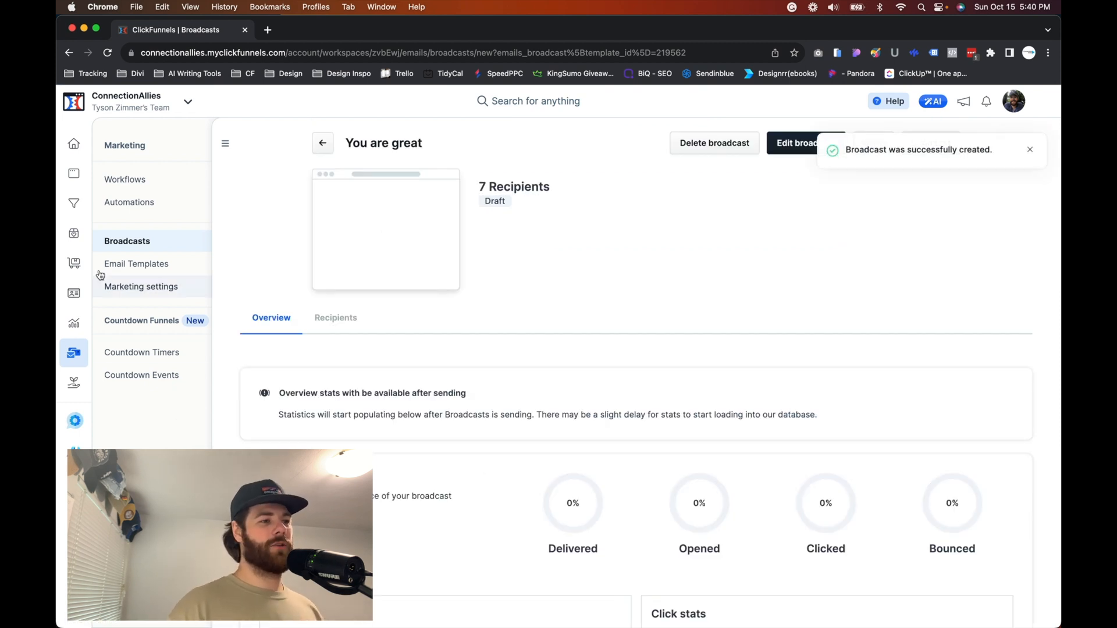
{"action": "left_click", "coordinate": [125, 239]}
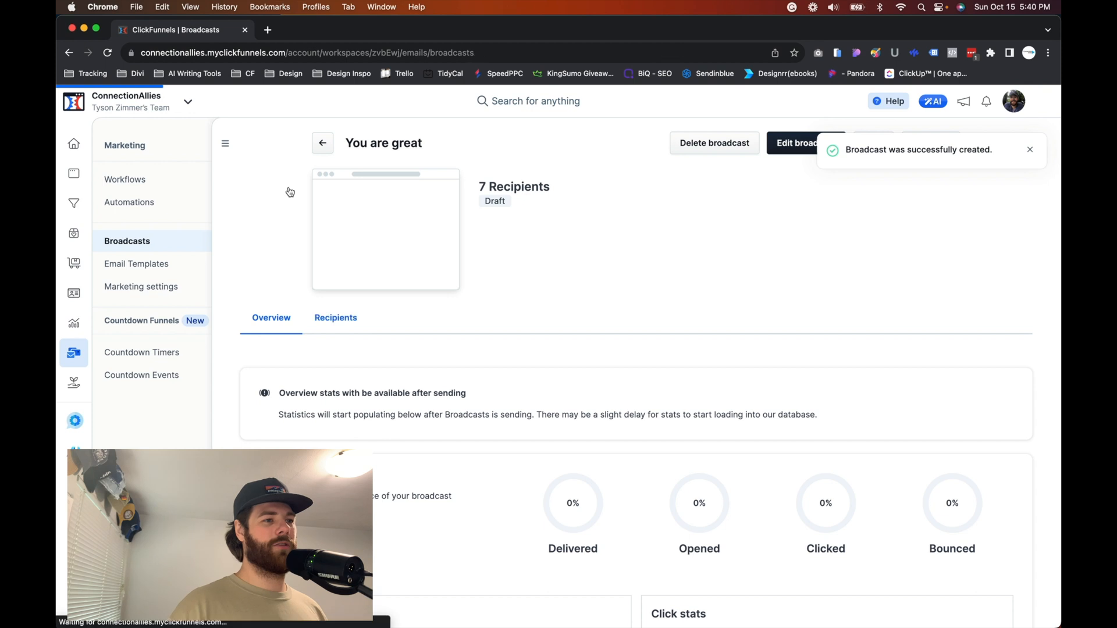